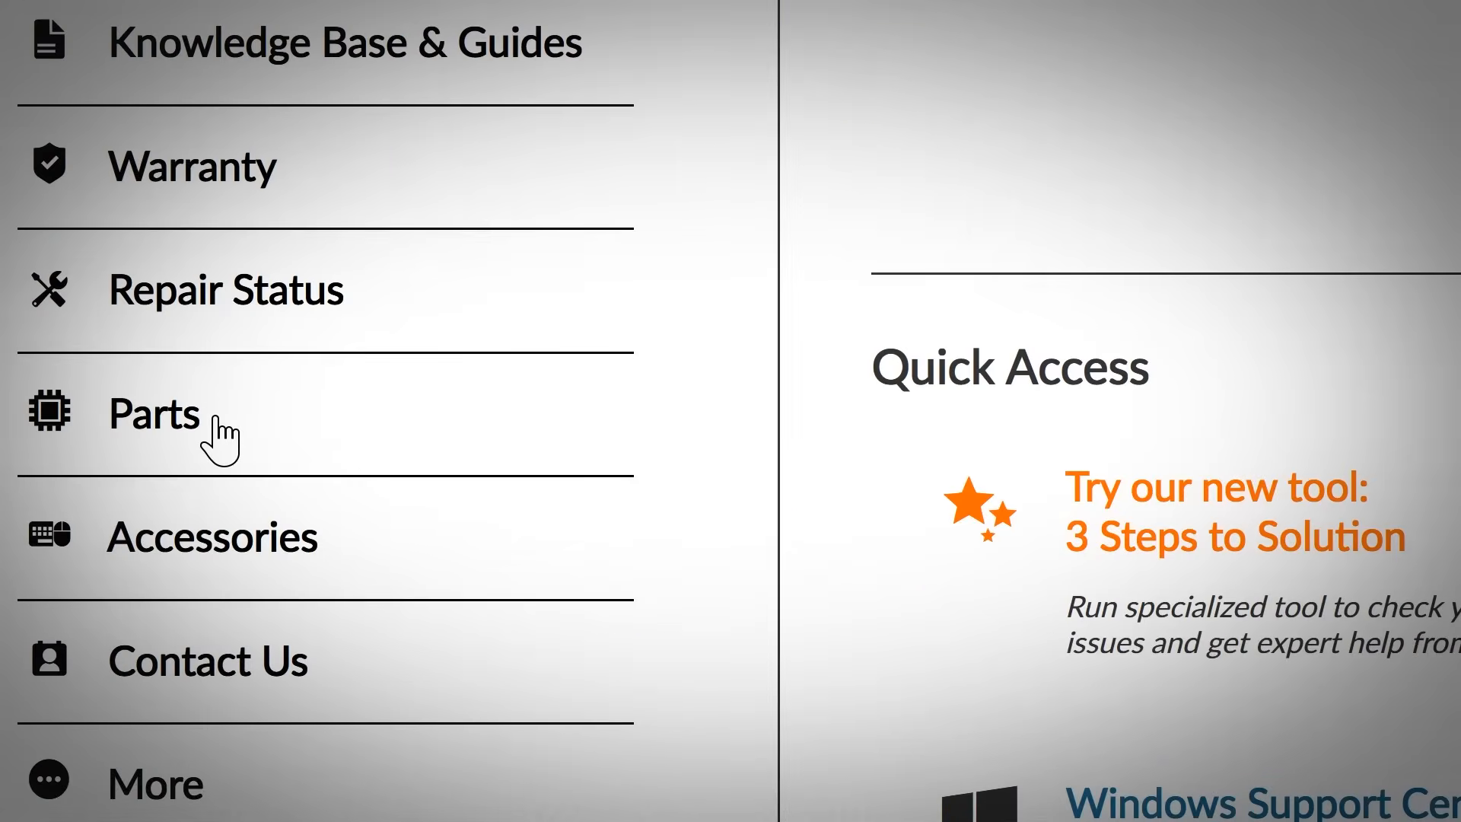
Browse the parts listing for the matched X1 Carbon 7th Gen laptop.
click(223, 436)
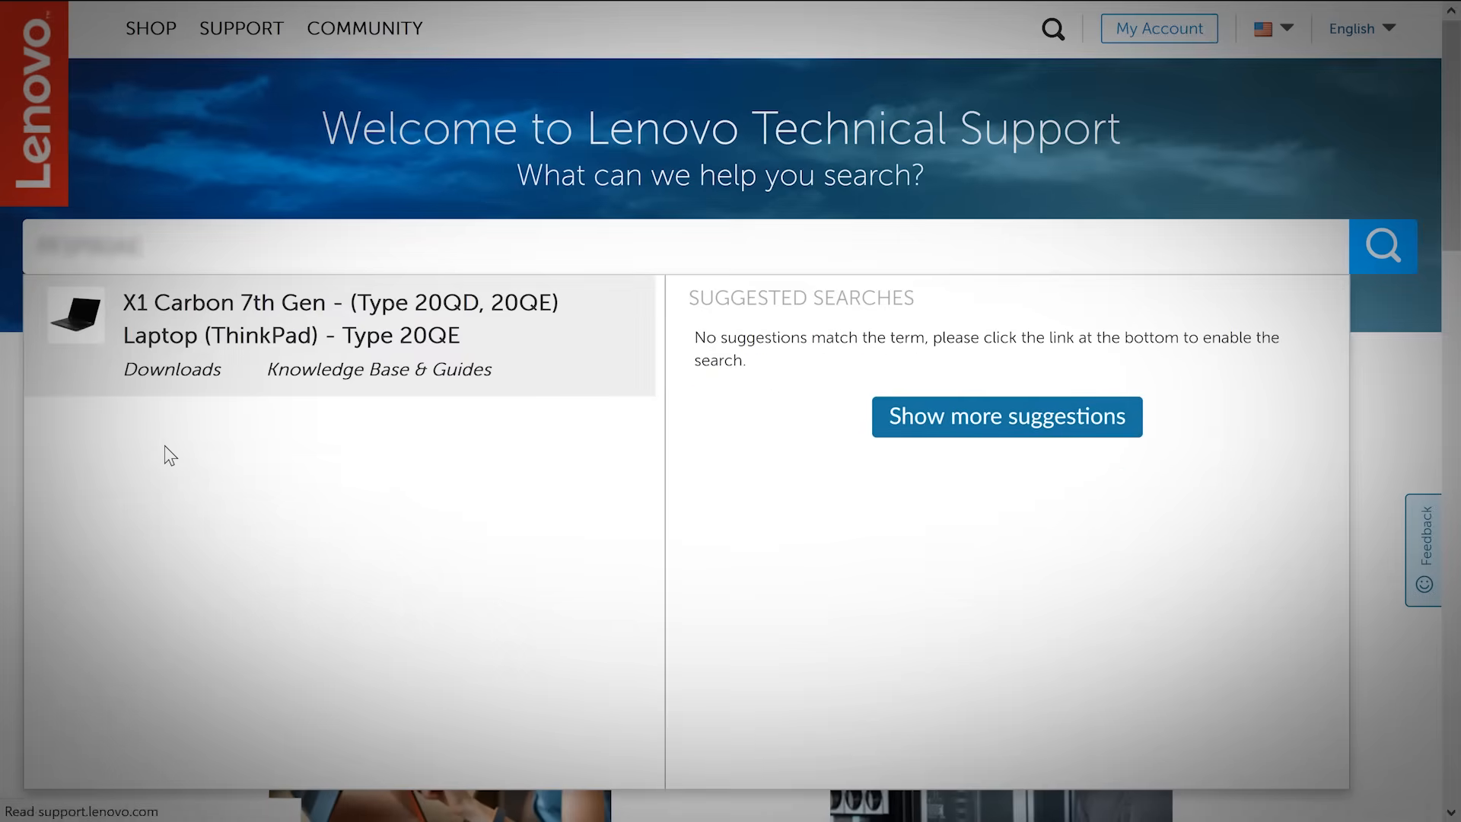
Go to the X1 Carbon 7th Gen product page and its as-built parts listing.
key(Return)
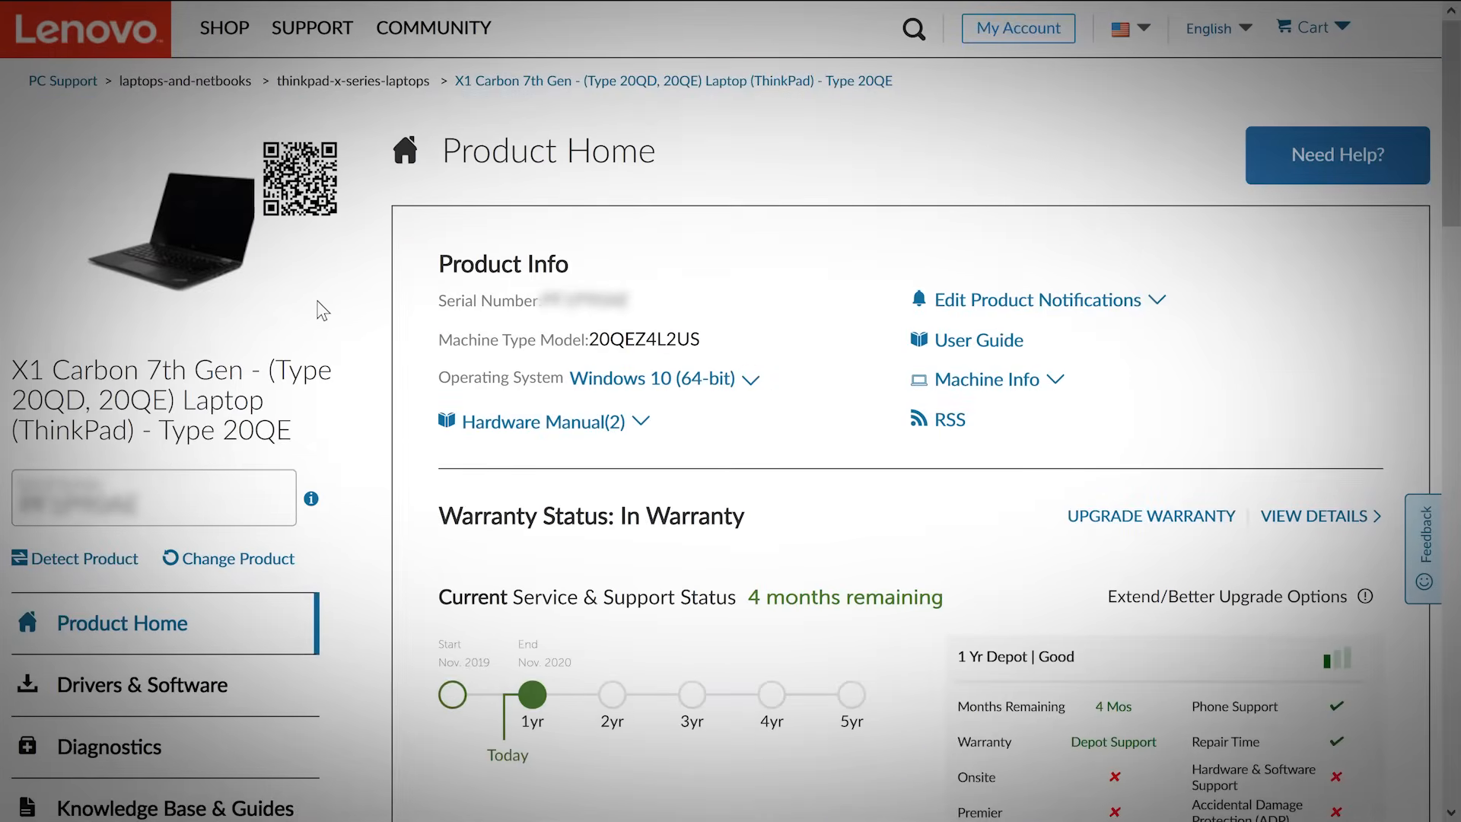
scroll(323, 310, down, 3)
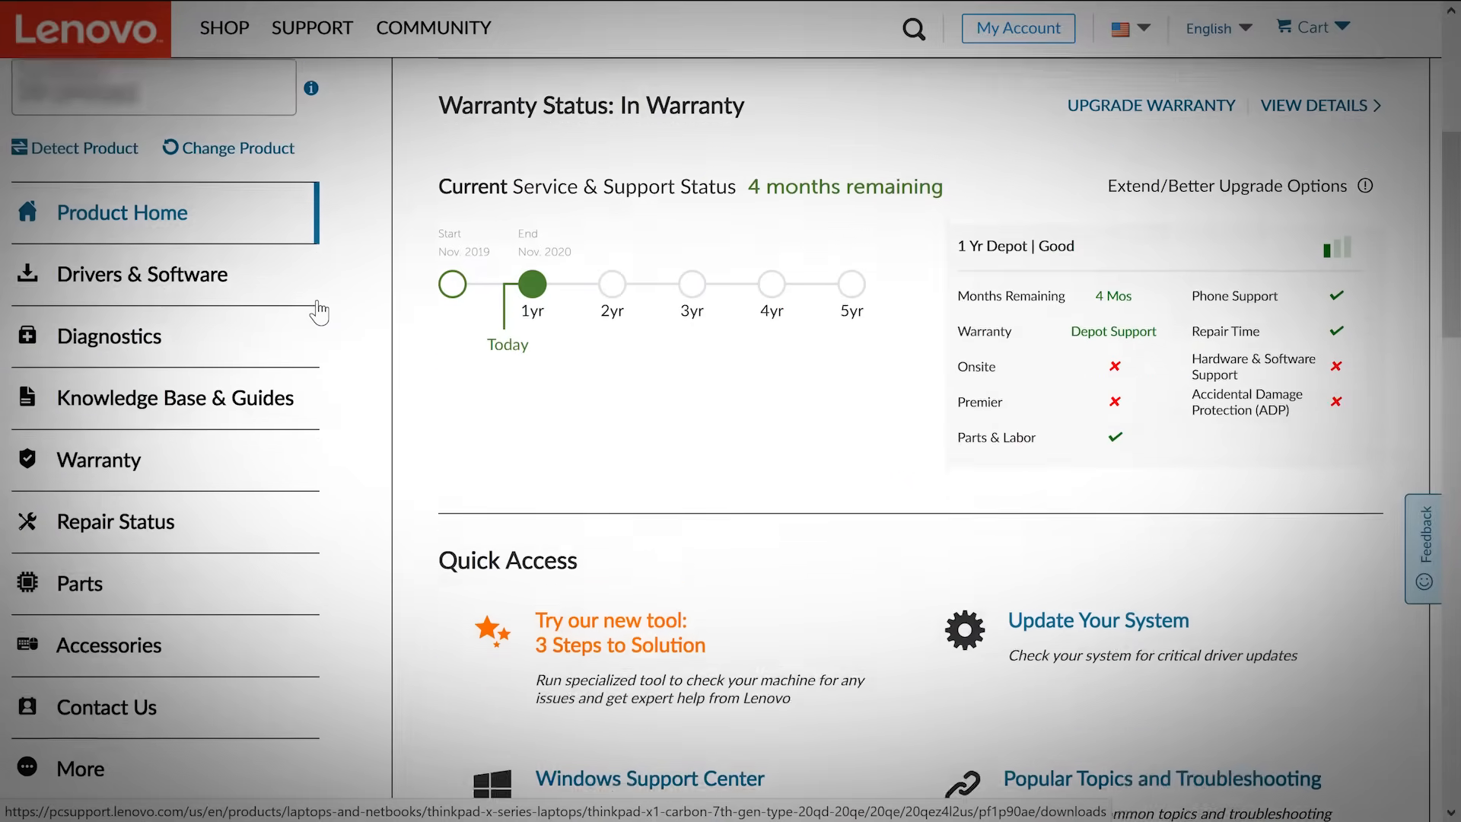
scroll(314, 343, down, 1)
click(80, 511)
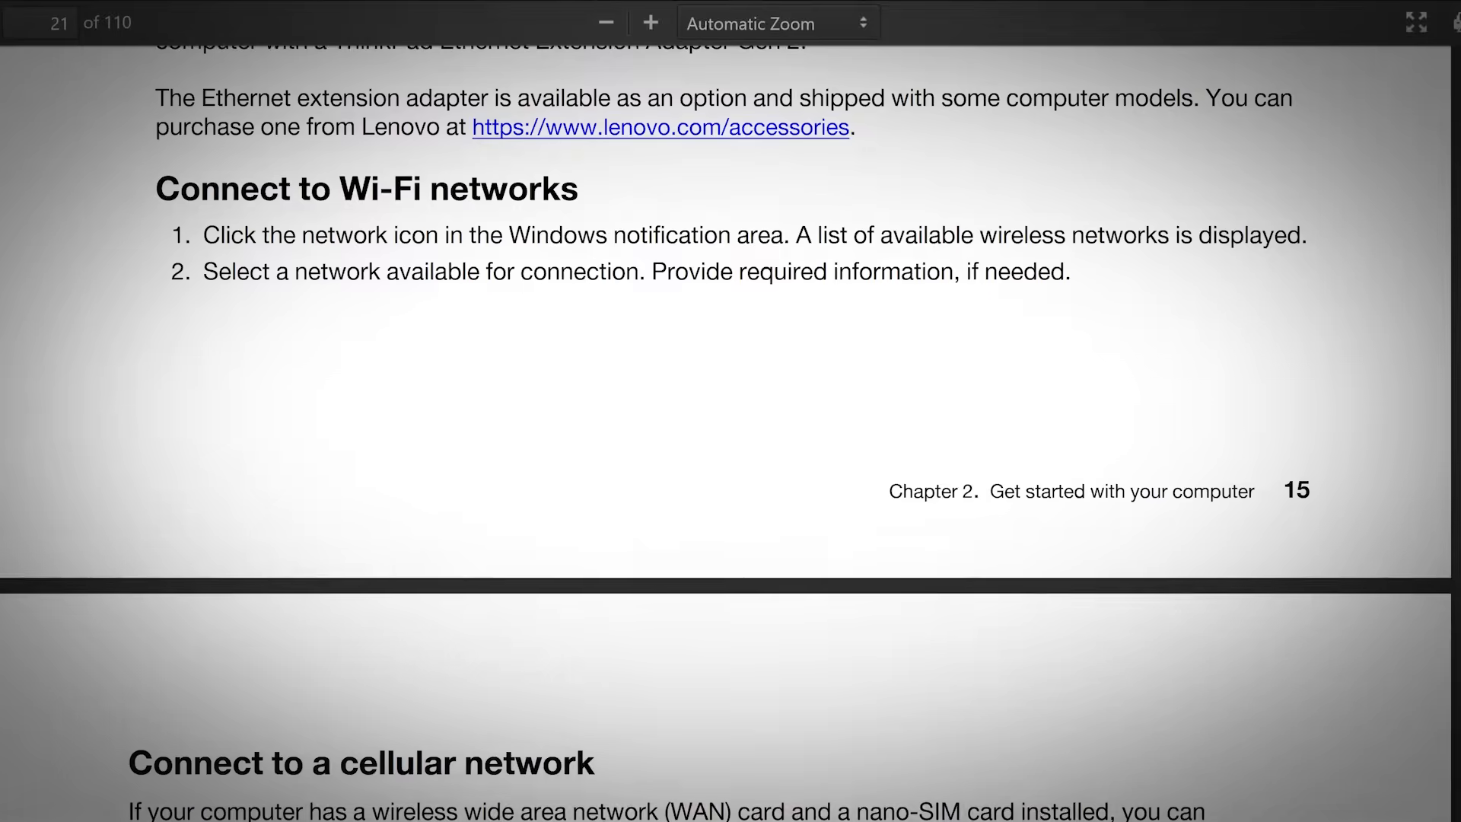
scroll(731, 457, down, 5)
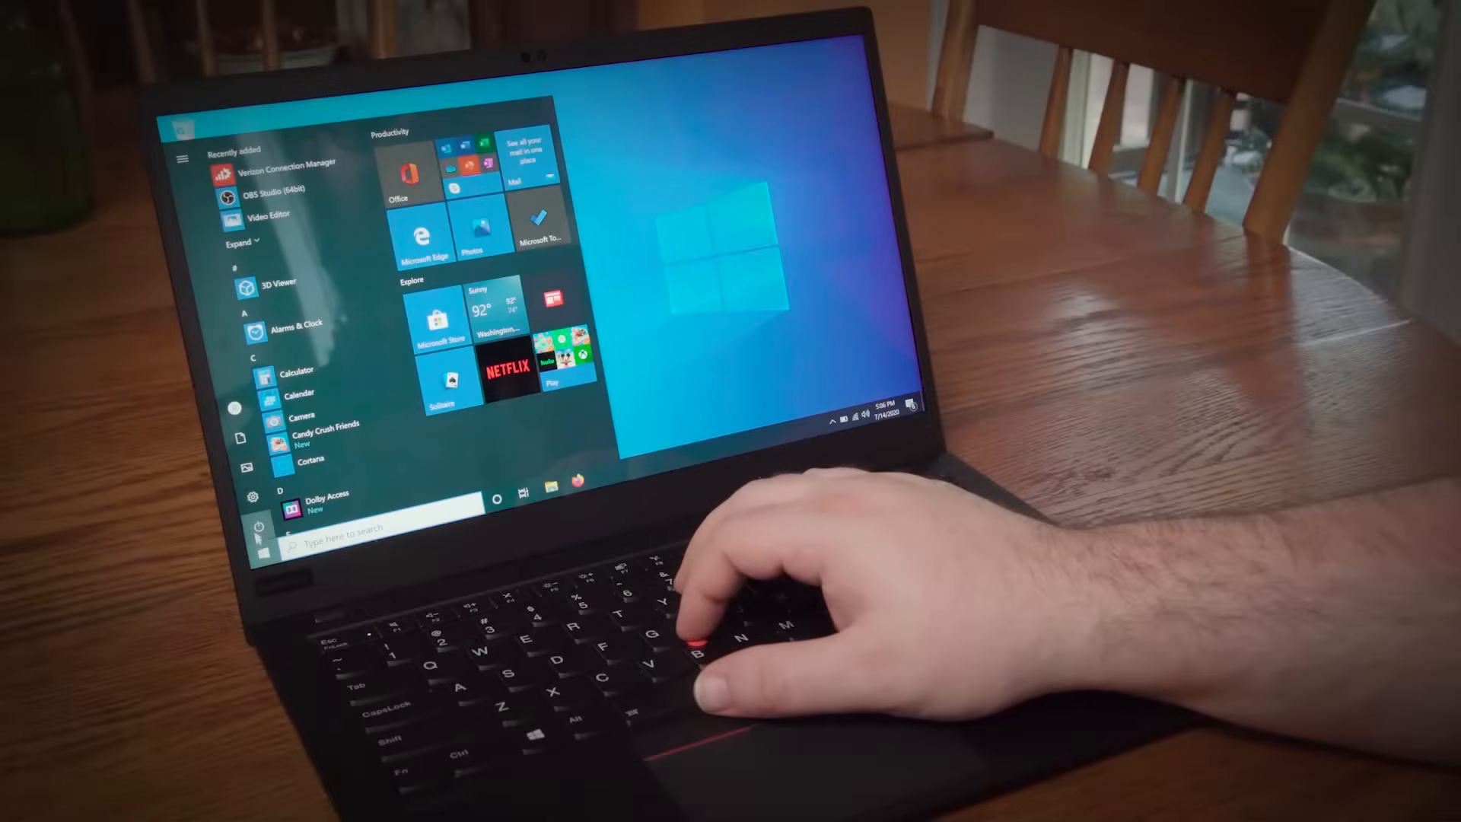
Shut down the laptop for SIM insertion, then sign back in to Windows.
click(274, 470)
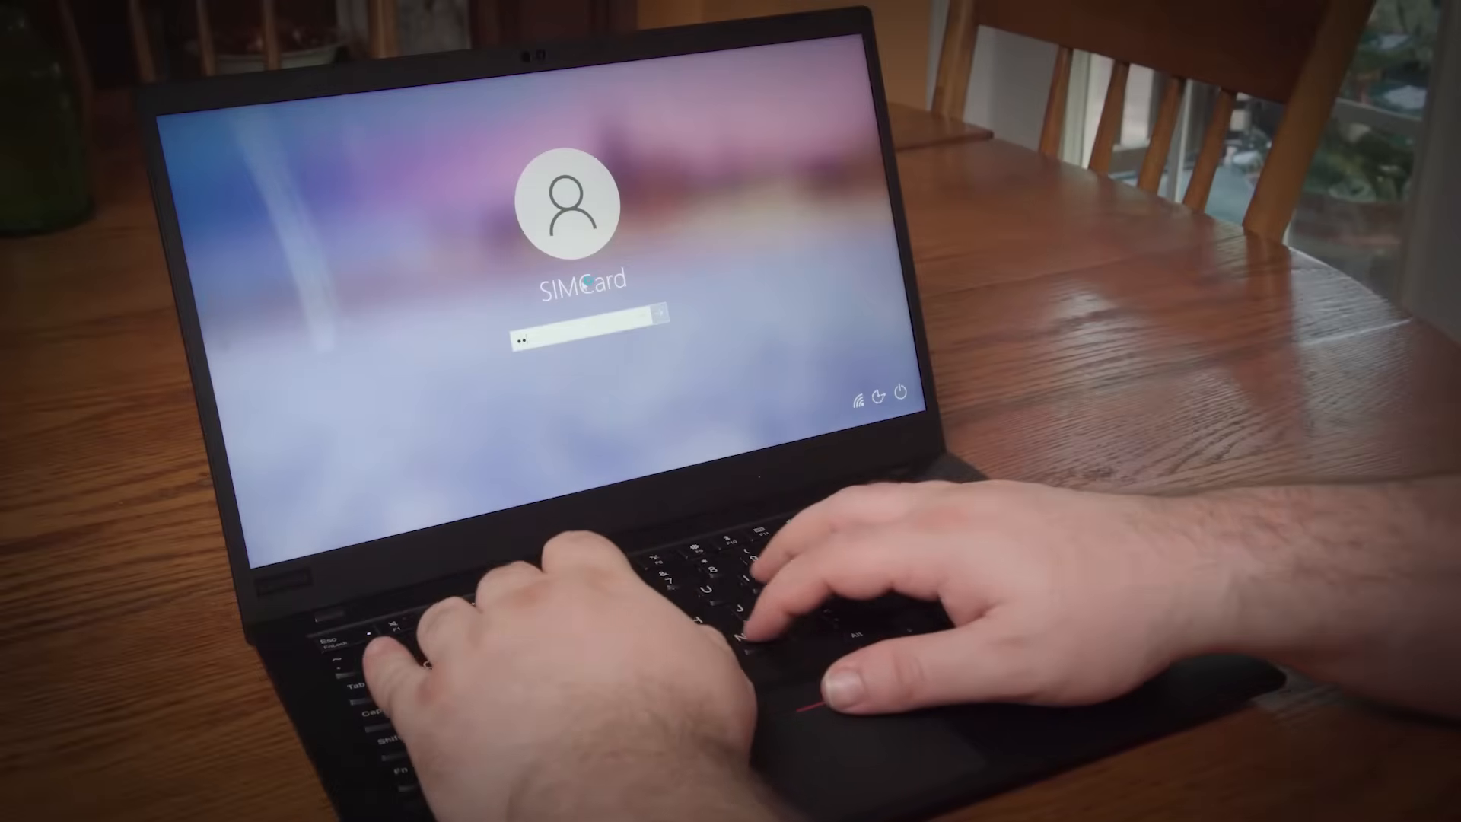
key(Return)
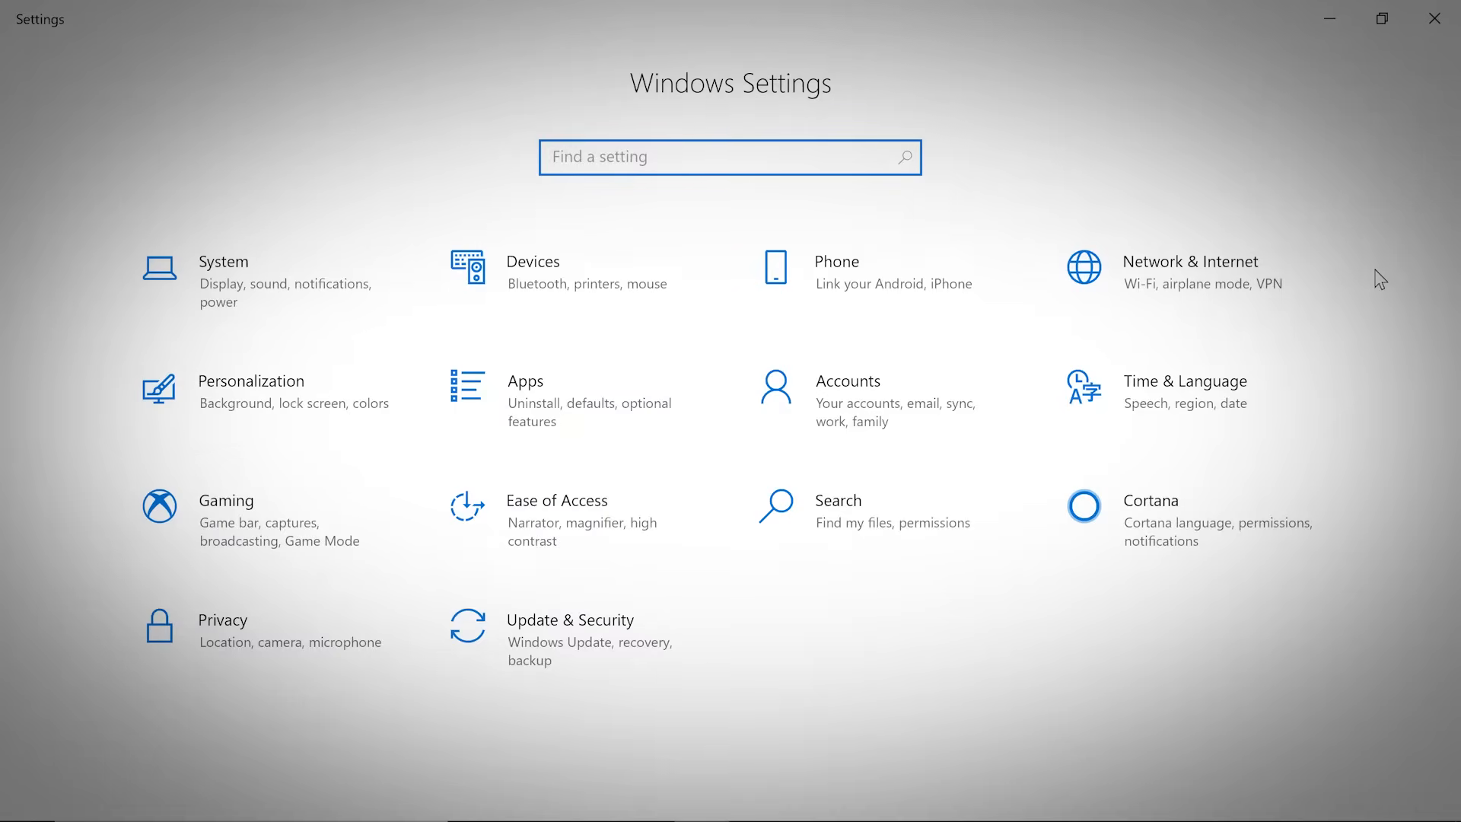
From Network & Internet > Cellular, view the Verizon account and its Help and support topics.
click(1226, 272)
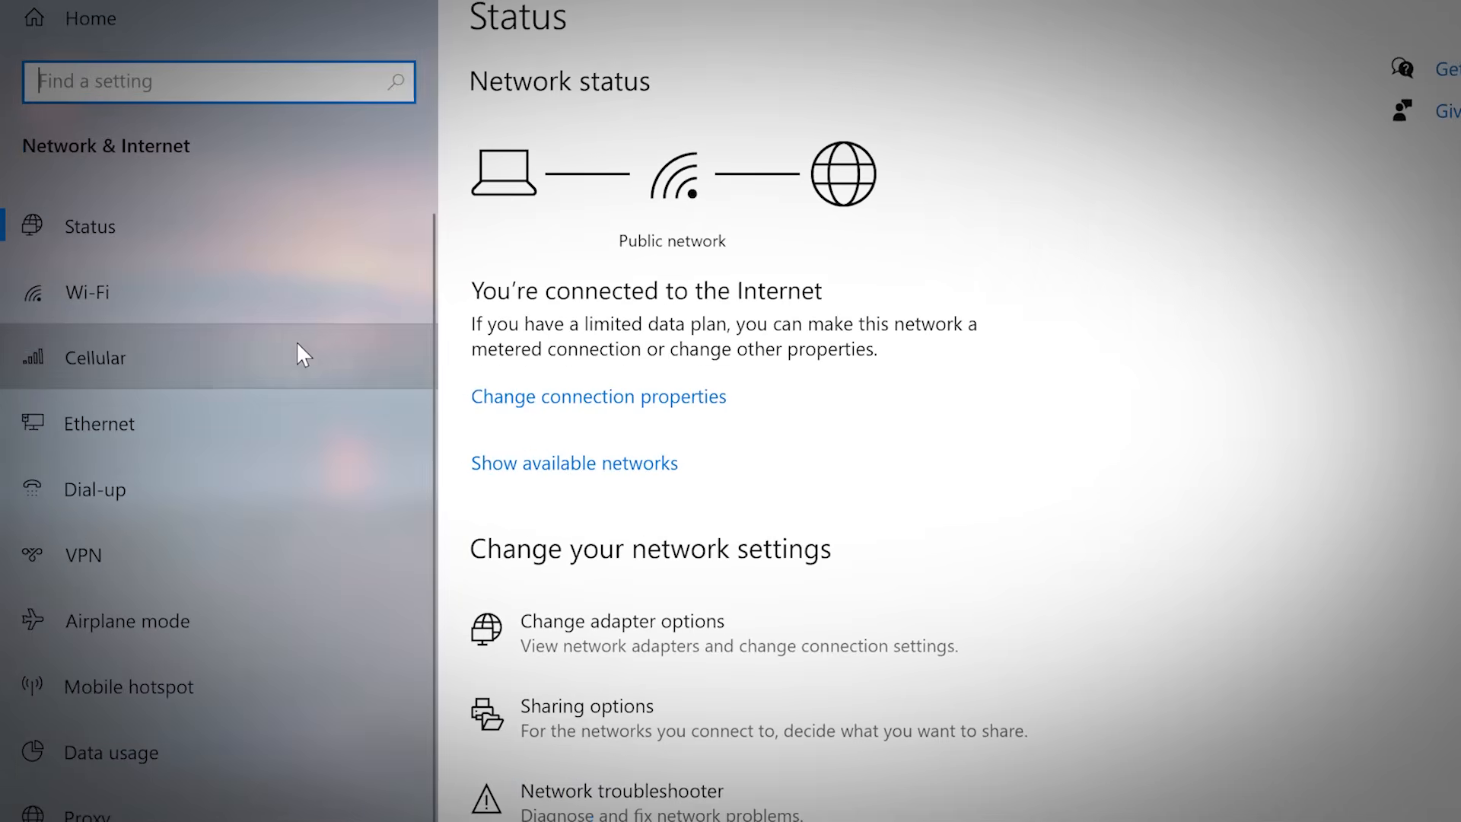
click(296, 342)
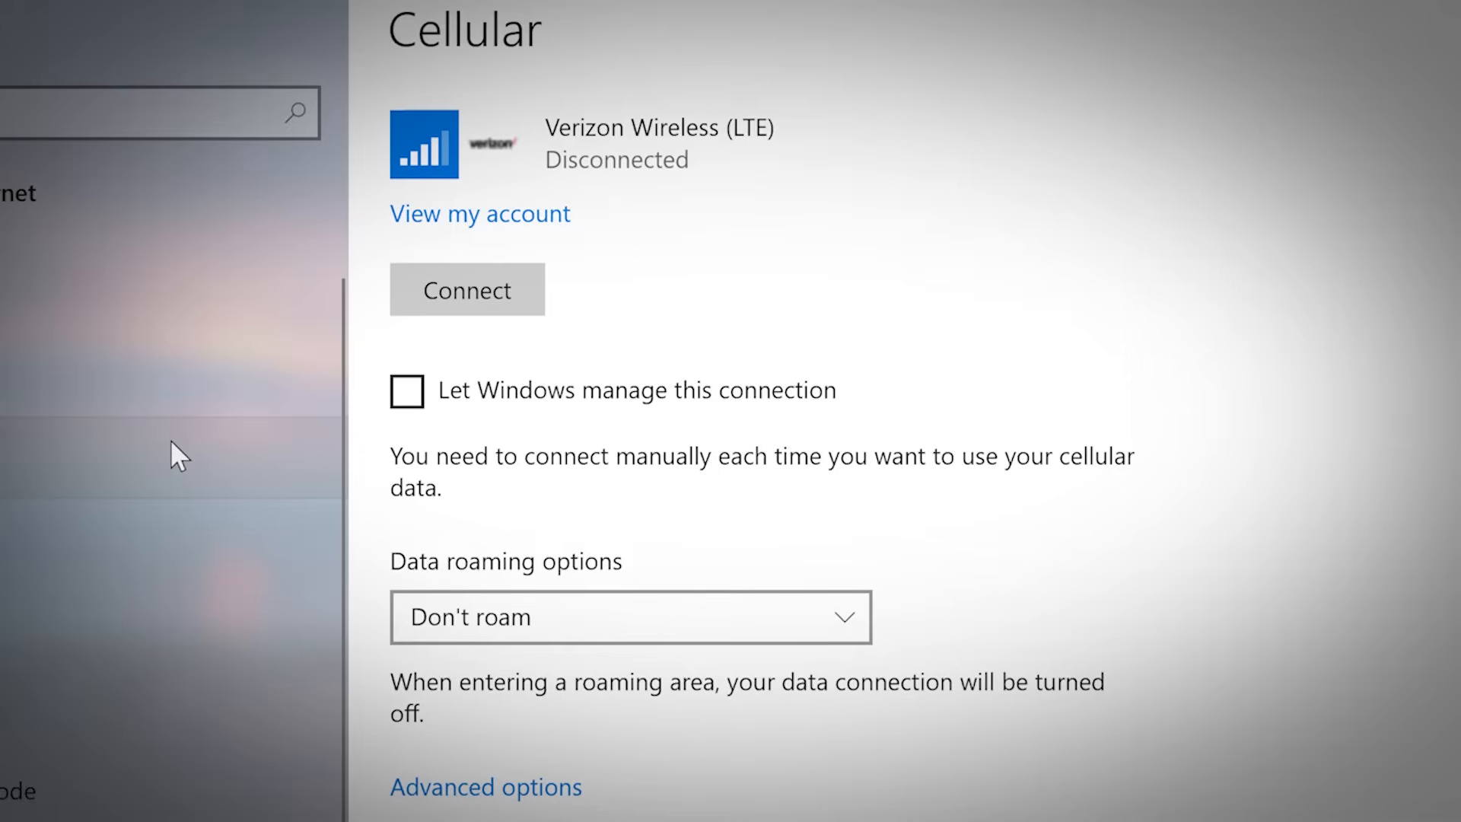
click(500, 217)
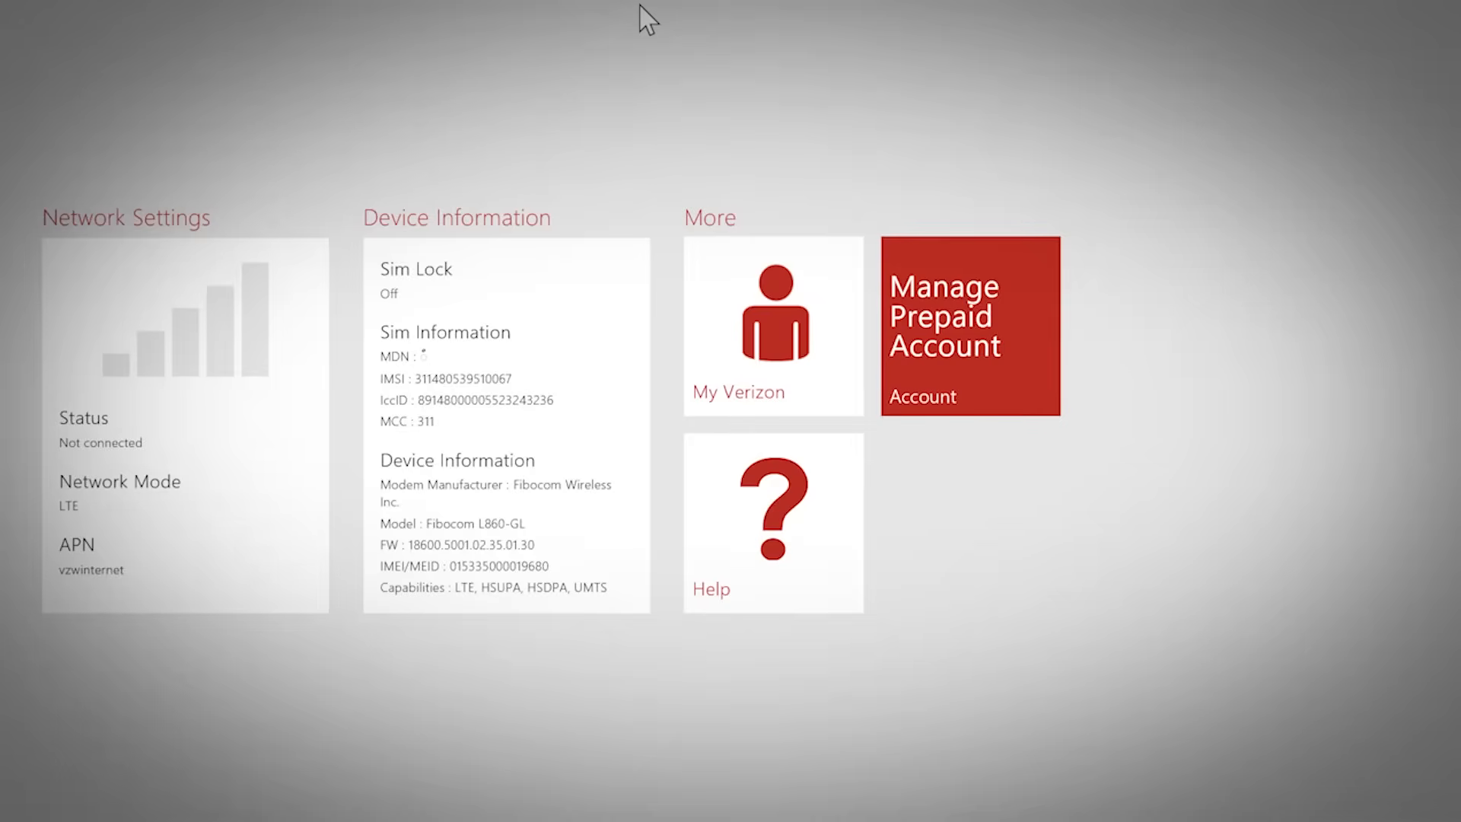
click(774, 327)
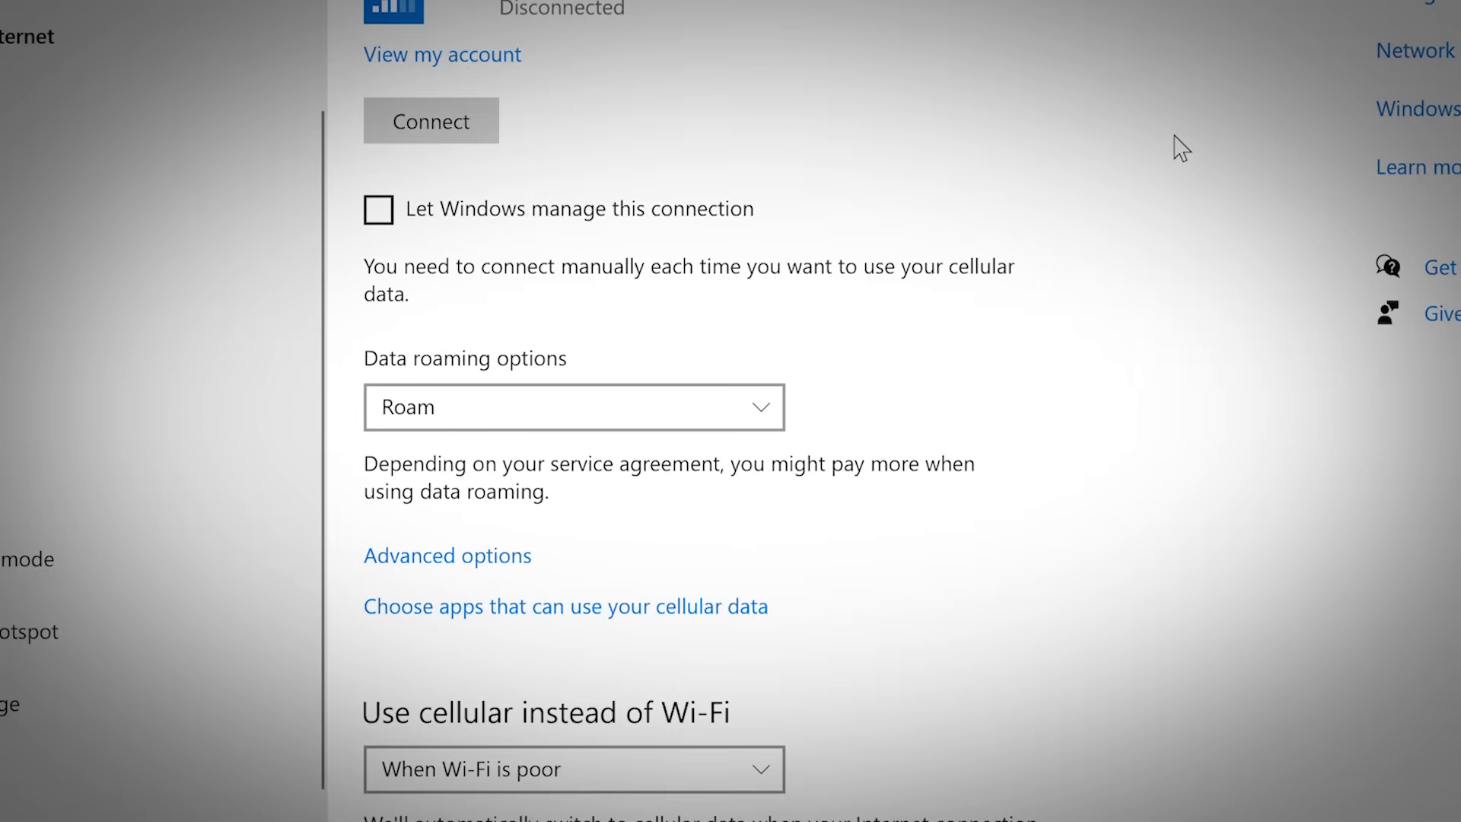
Let Windows manage the Verizon connection and set data roaming to Don't roam.
click(377, 209)
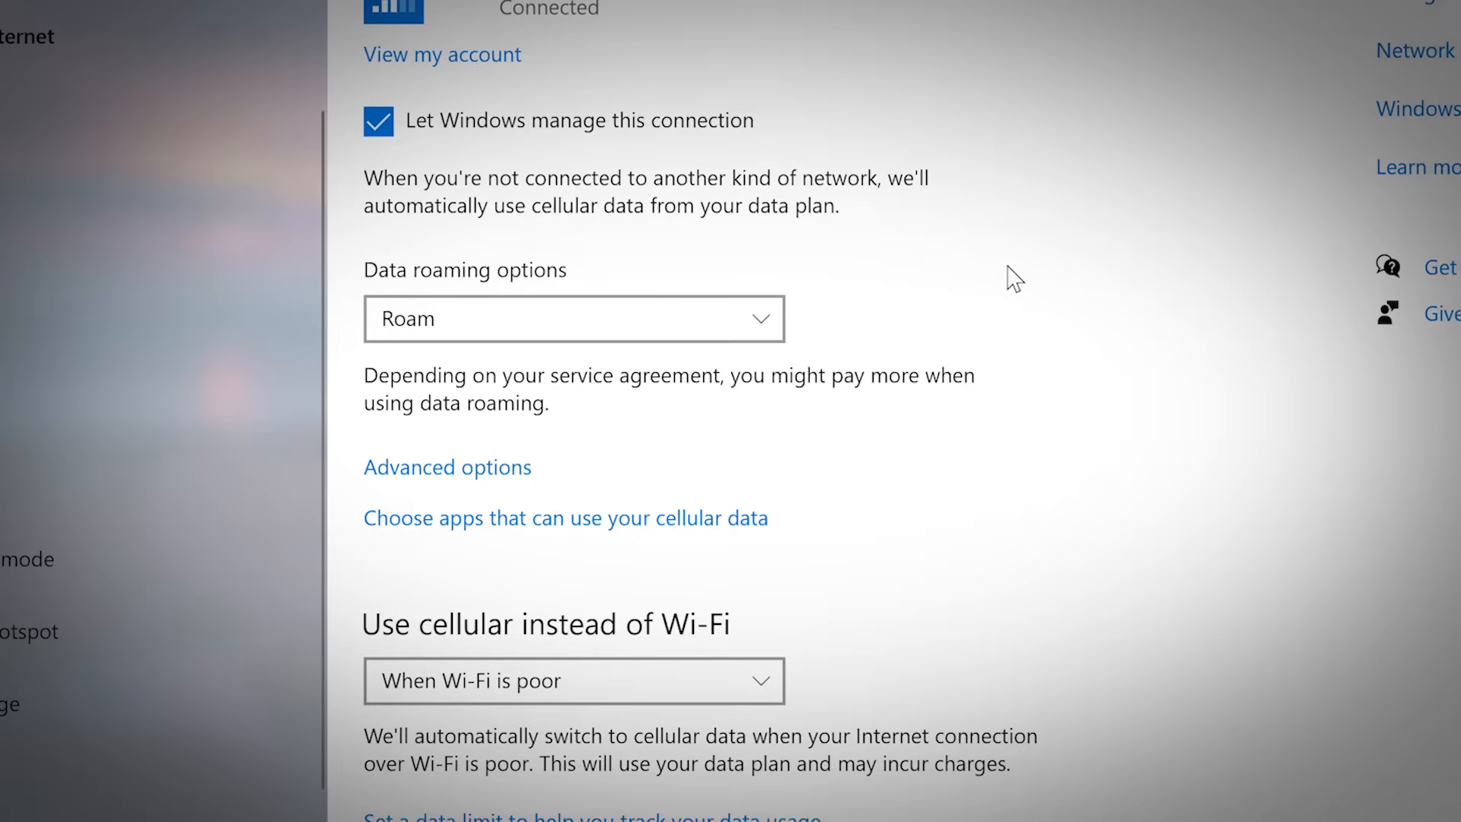
click(760, 319)
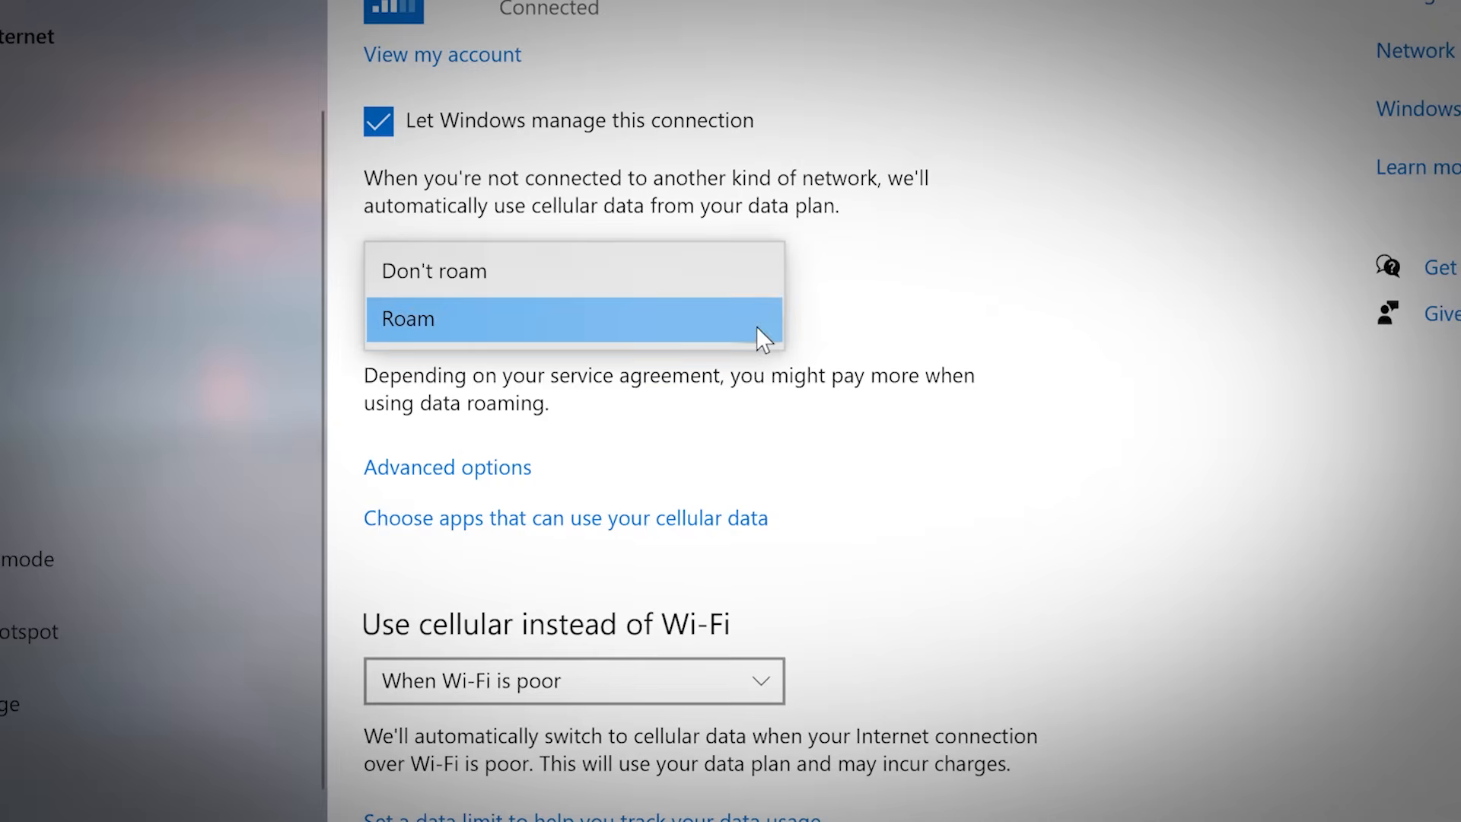
click(571, 272)
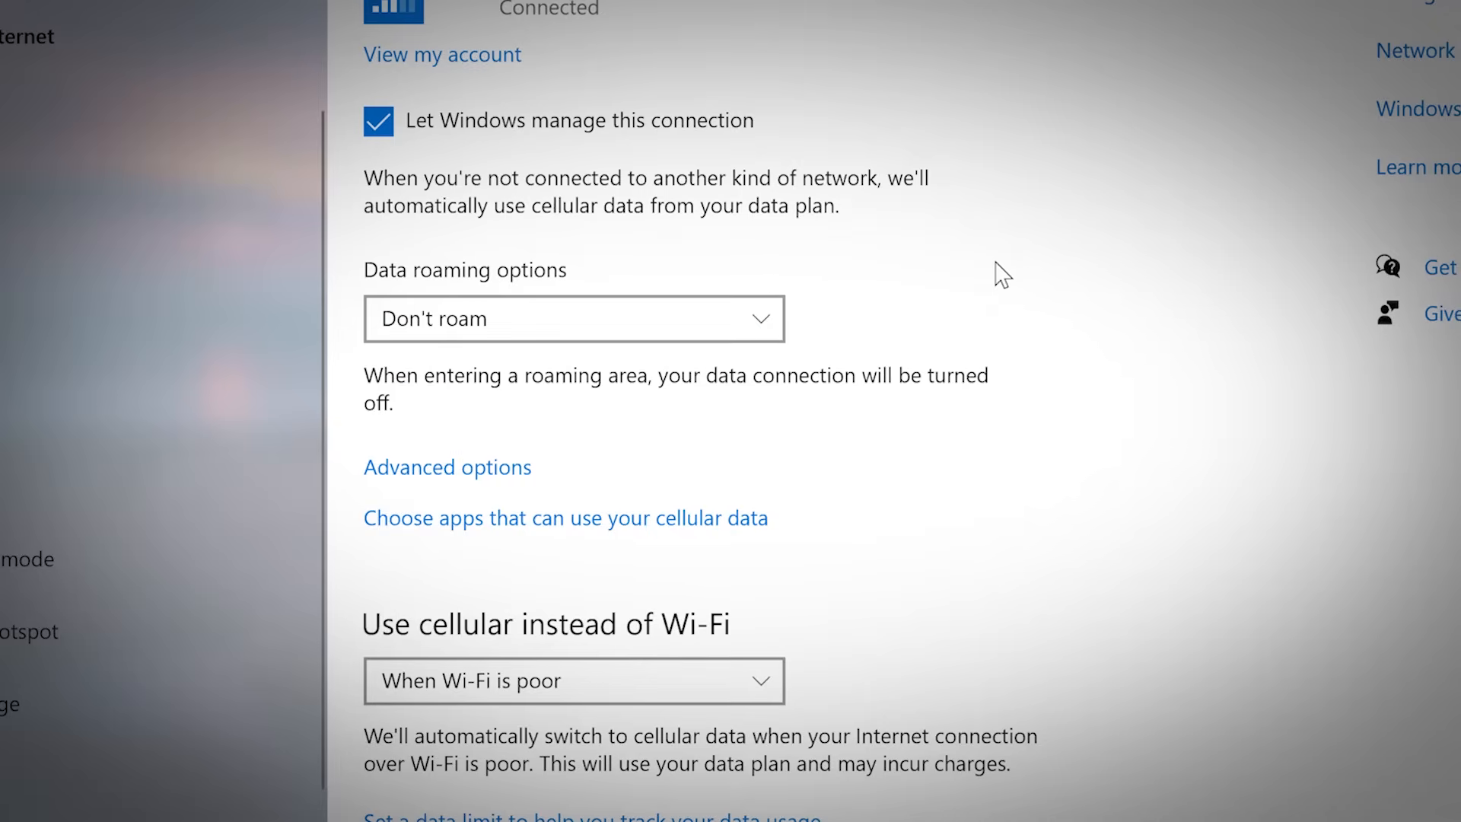
Save an Unlimited data limit for Verizon with the monthly reset date on the 15th.
click(474, 469)
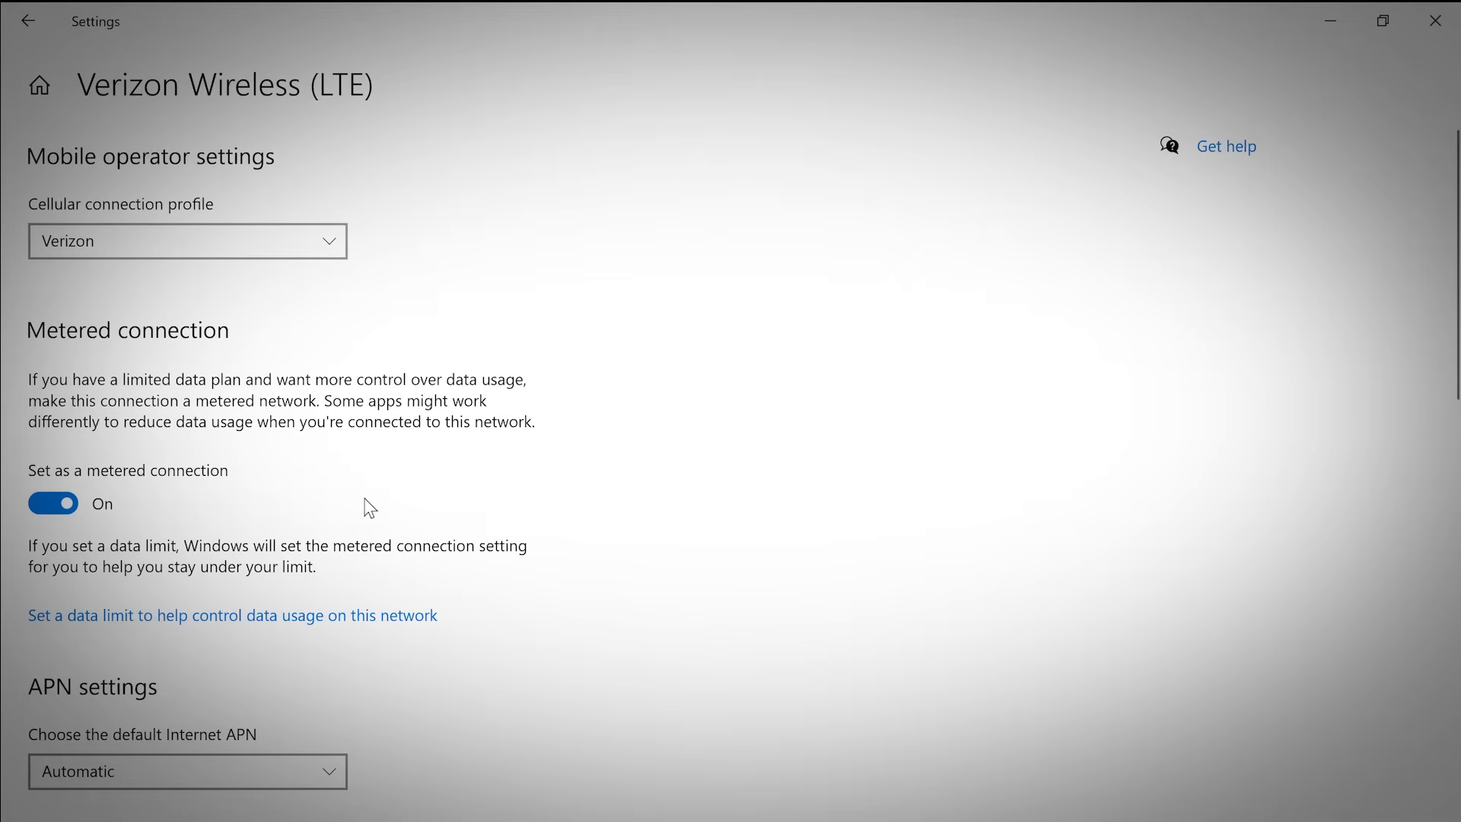
click(338, 624)
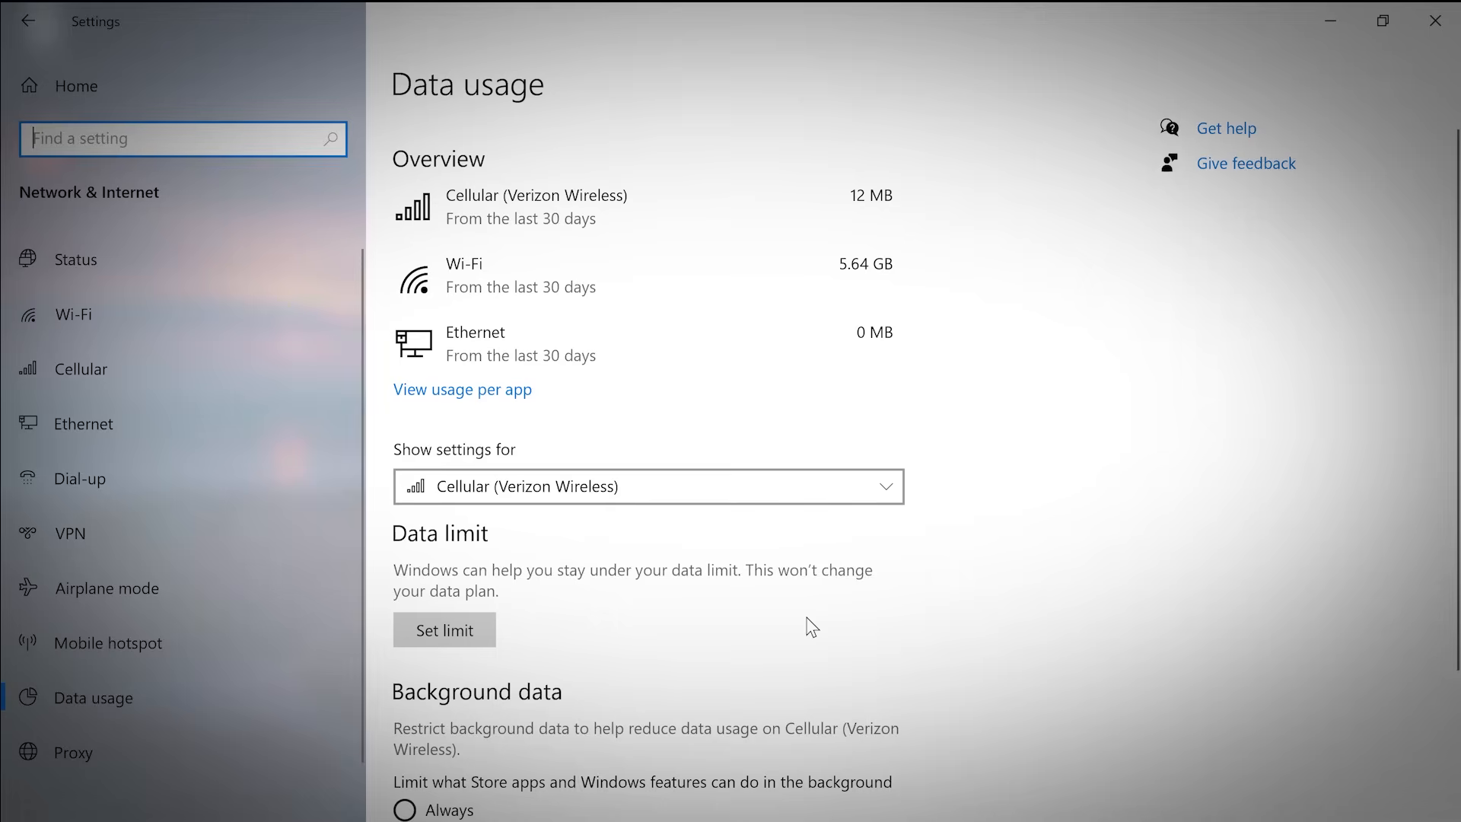
click(483, 628)
click(568, 349)
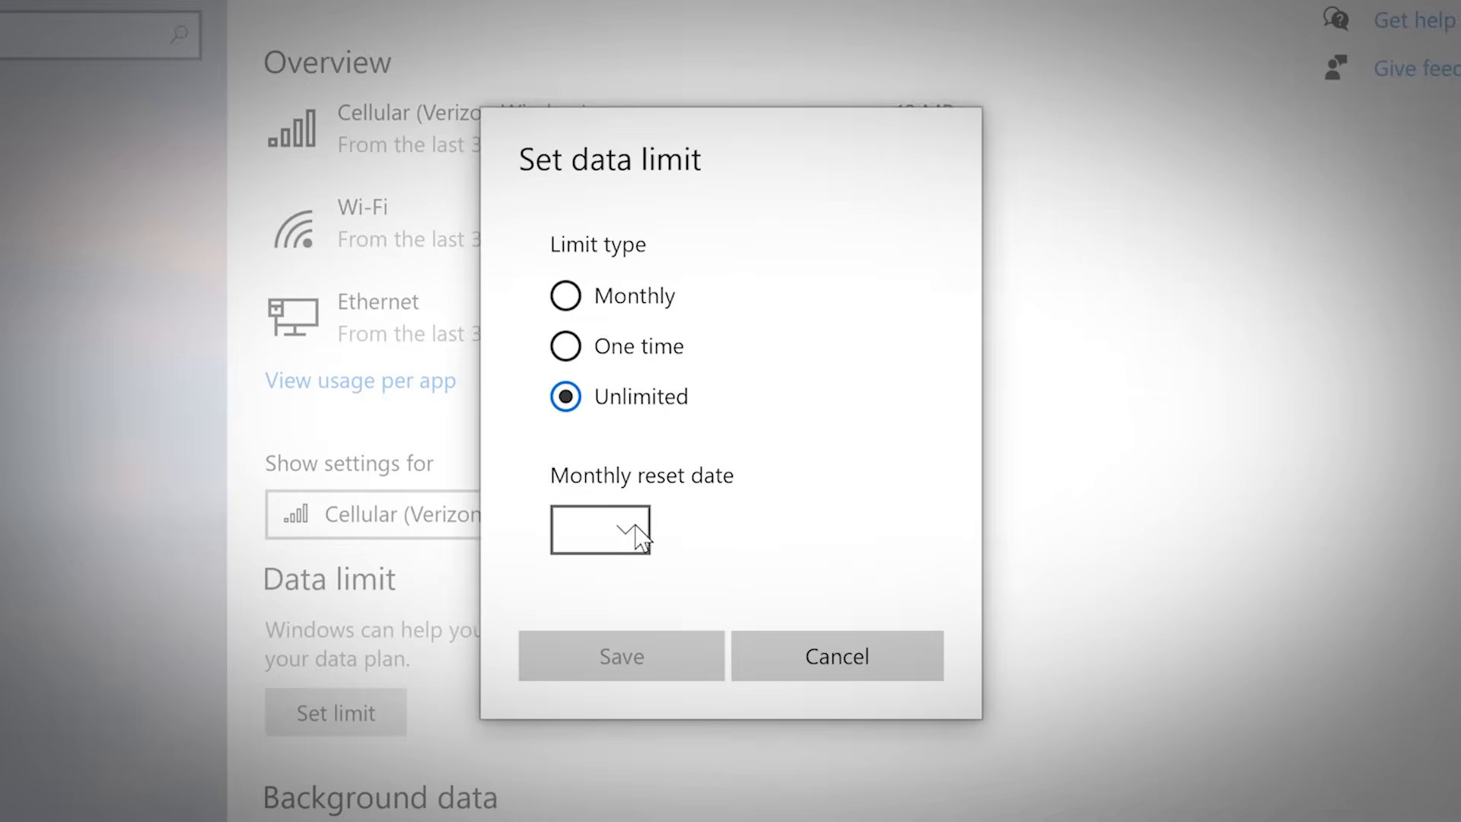
click(601, 529)
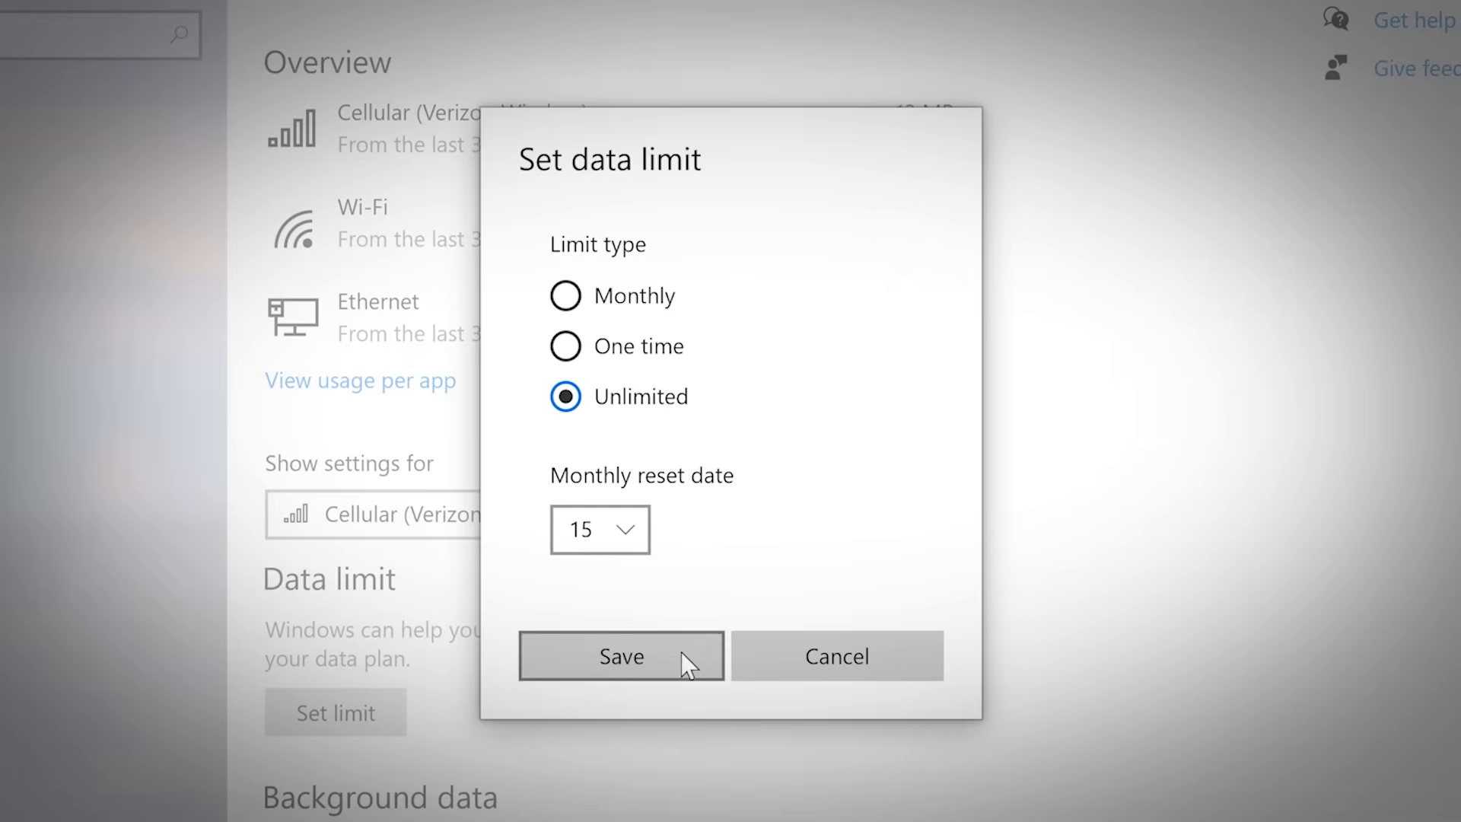
click(682, 652)
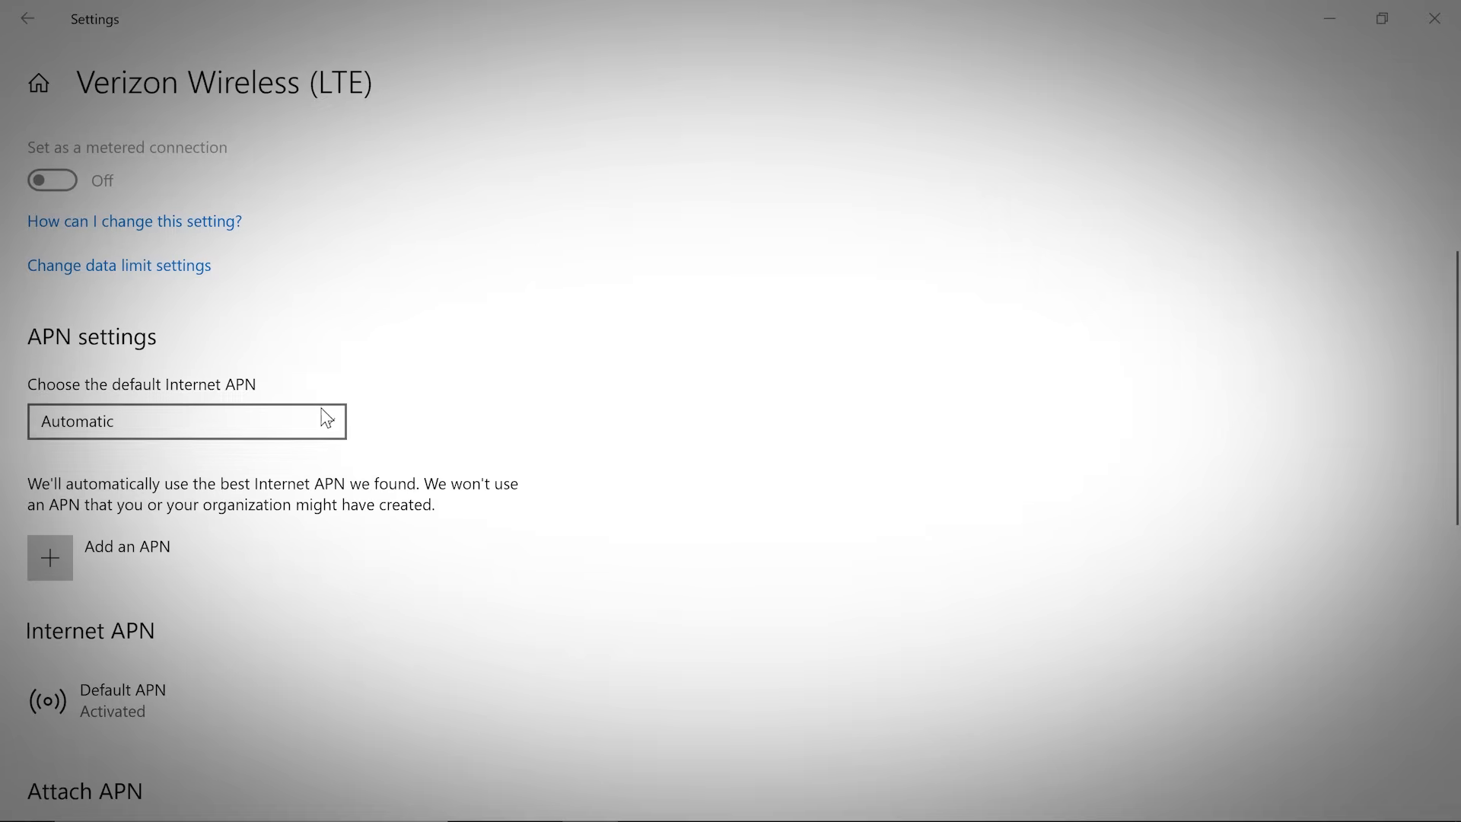
Keep the default Internet APN on Automatic and start adding a new APN.
click(326, 417)
click(321, 419)
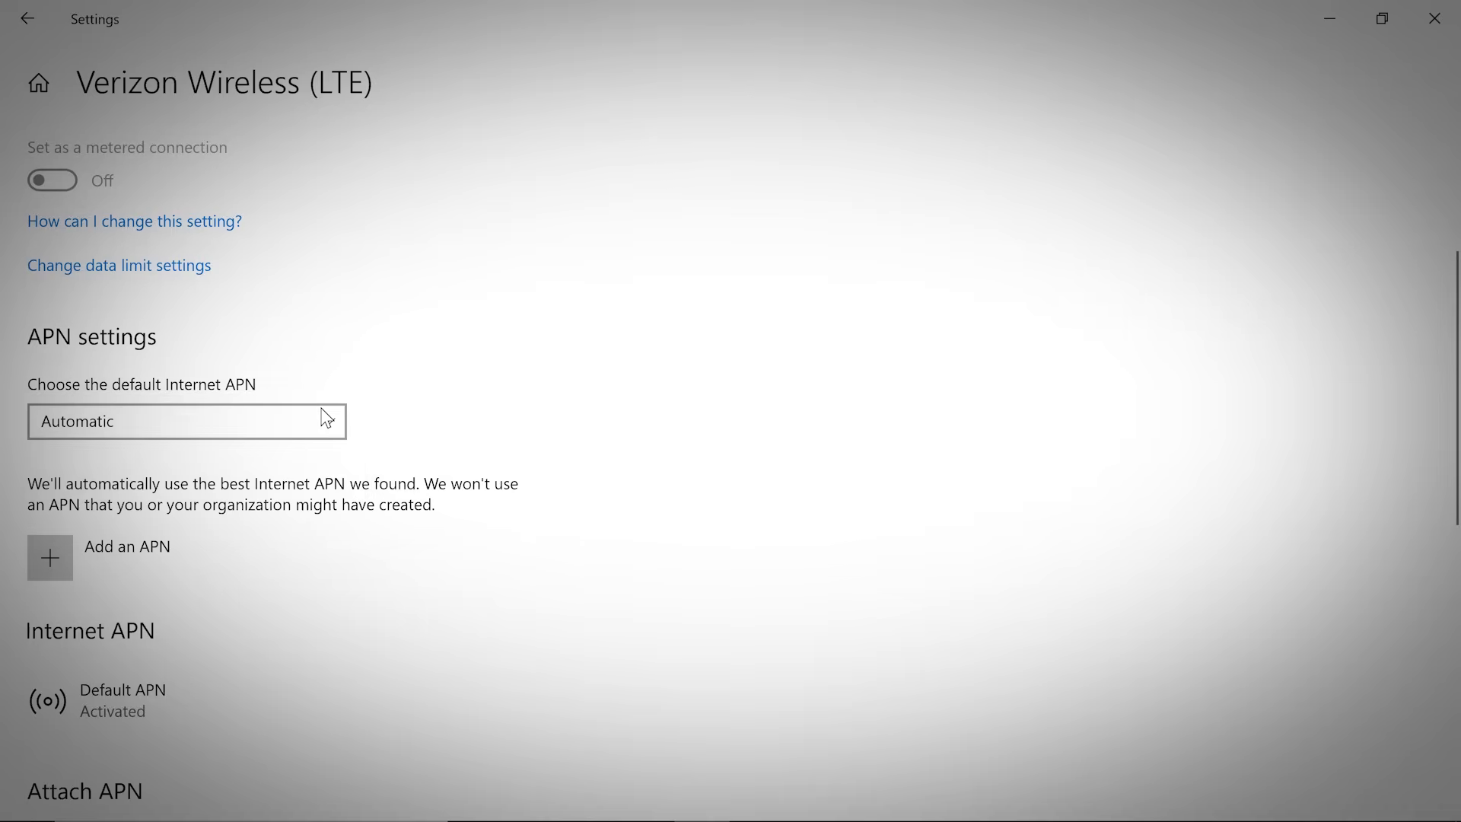
click(128, 547)
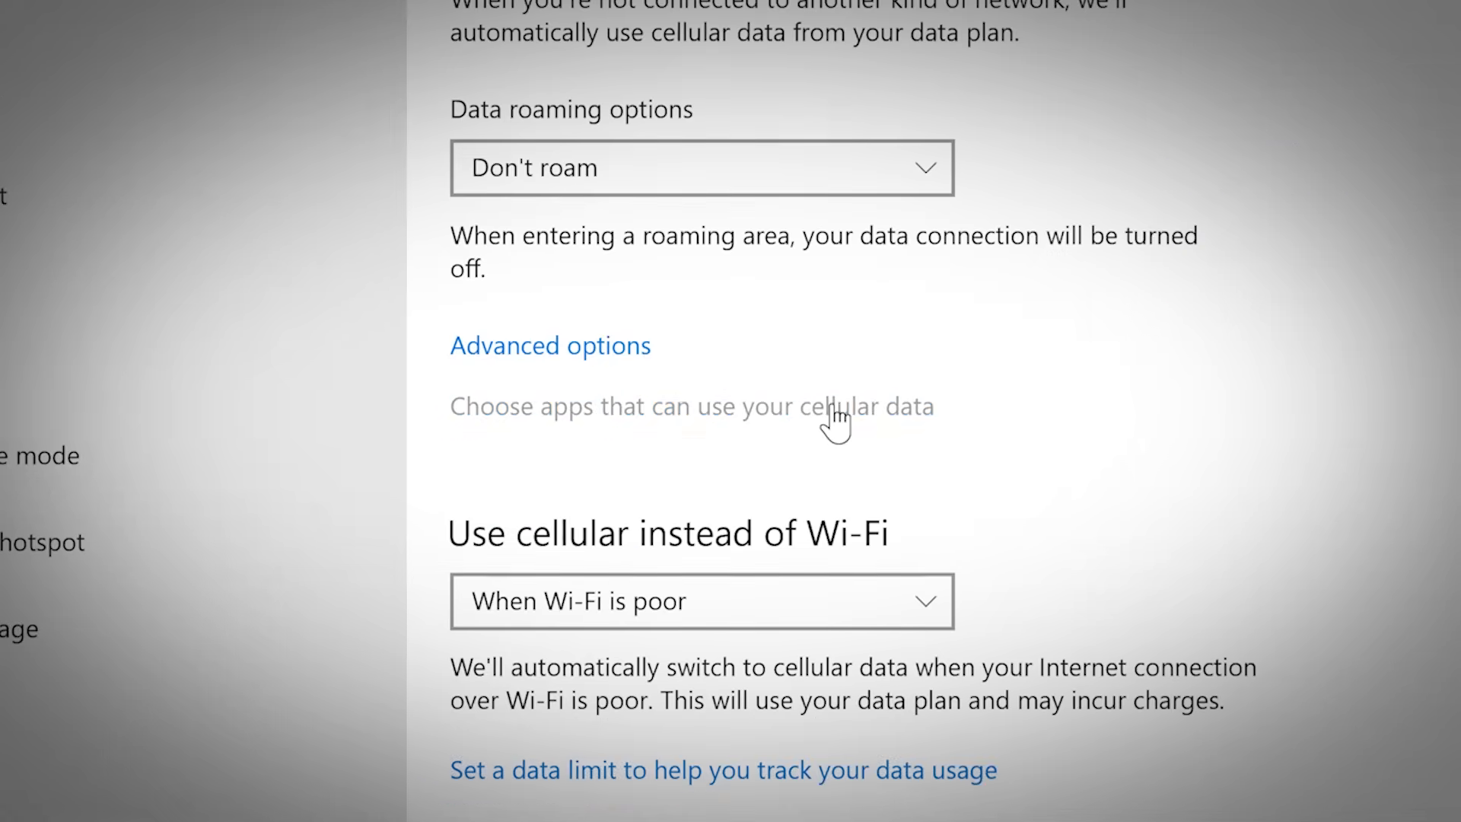
Keep apps allowed to use cellular data but switch off unwanted apps individually.
click(837, 411)
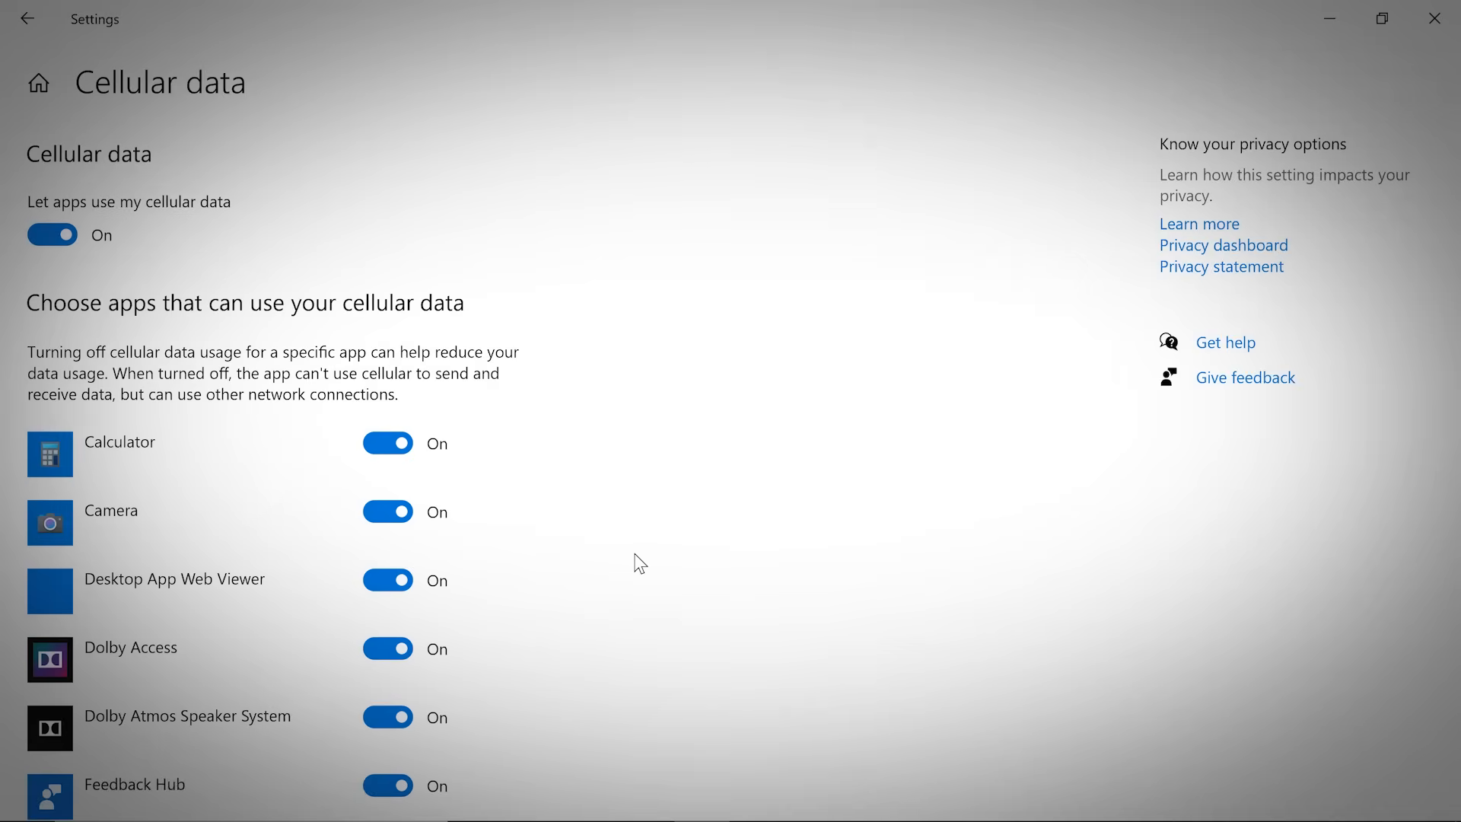
click(52, 236)
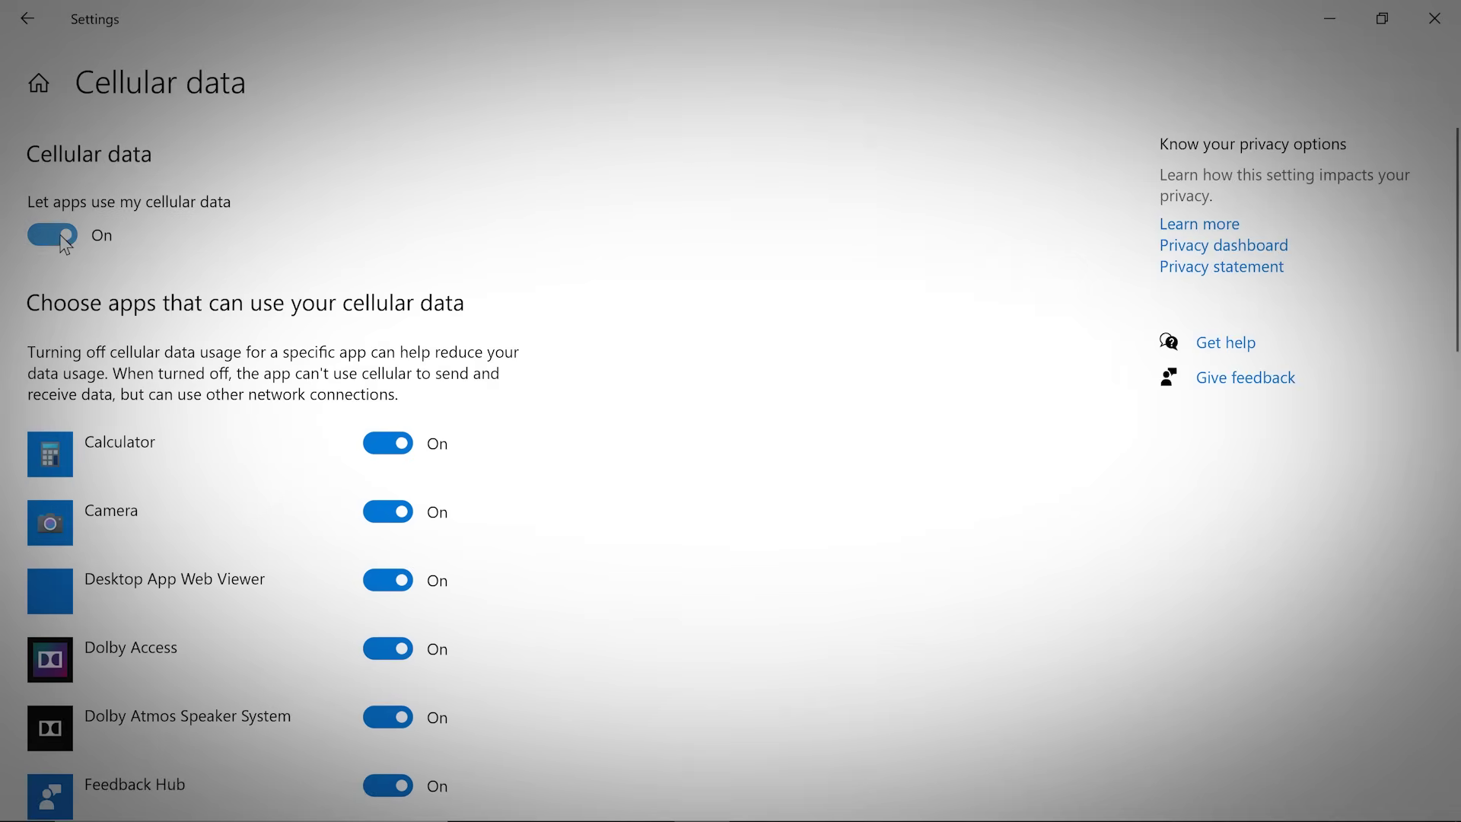
click(388, 512)
scroll(402, 517, down, 3)
scroll(500, 569, down, 3)
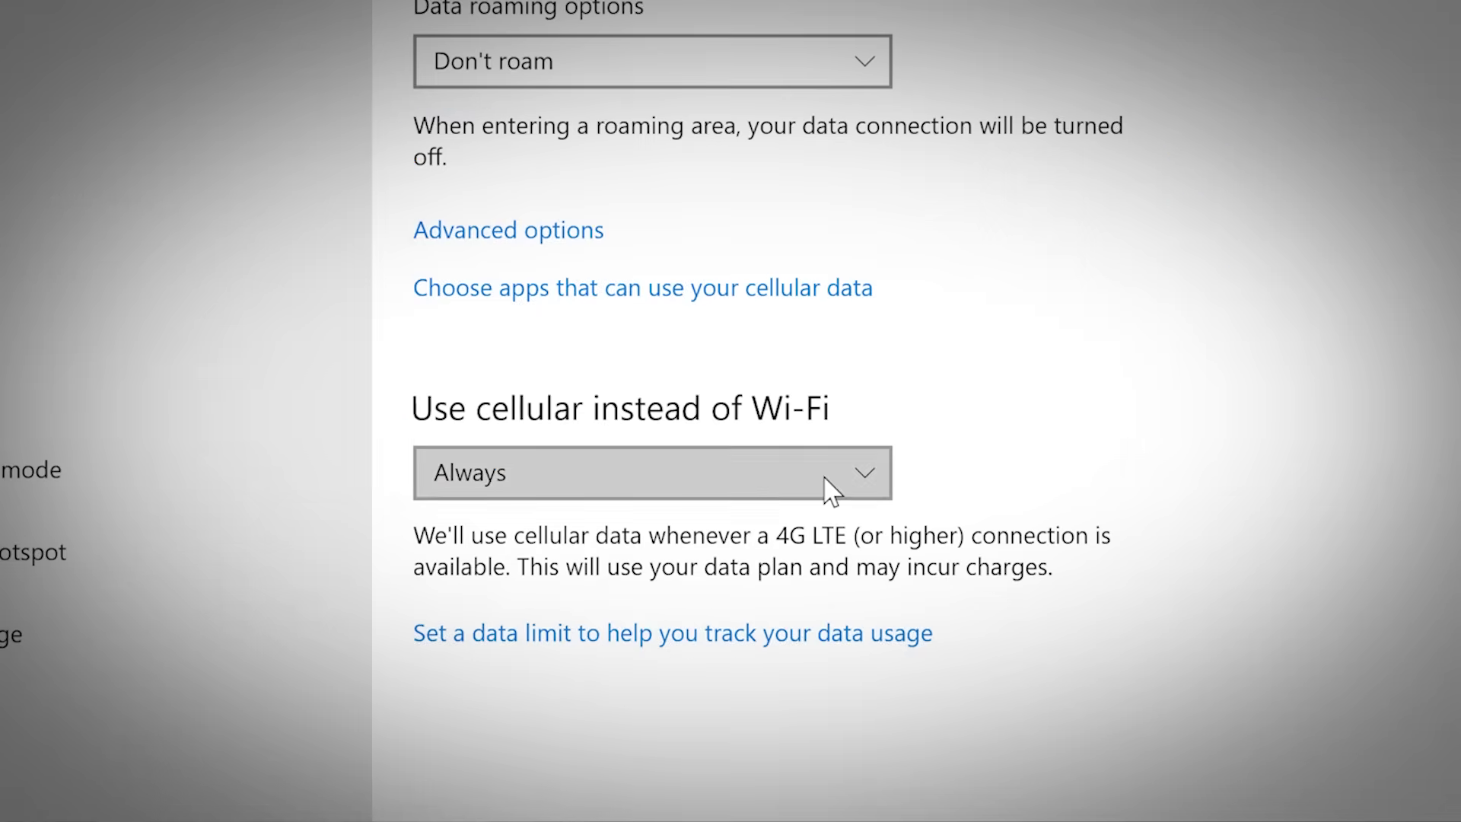
Use cellular instead of Wi-Fi only when Wi-Fi is poor, then view cellular usage per app.
click(831, 479)
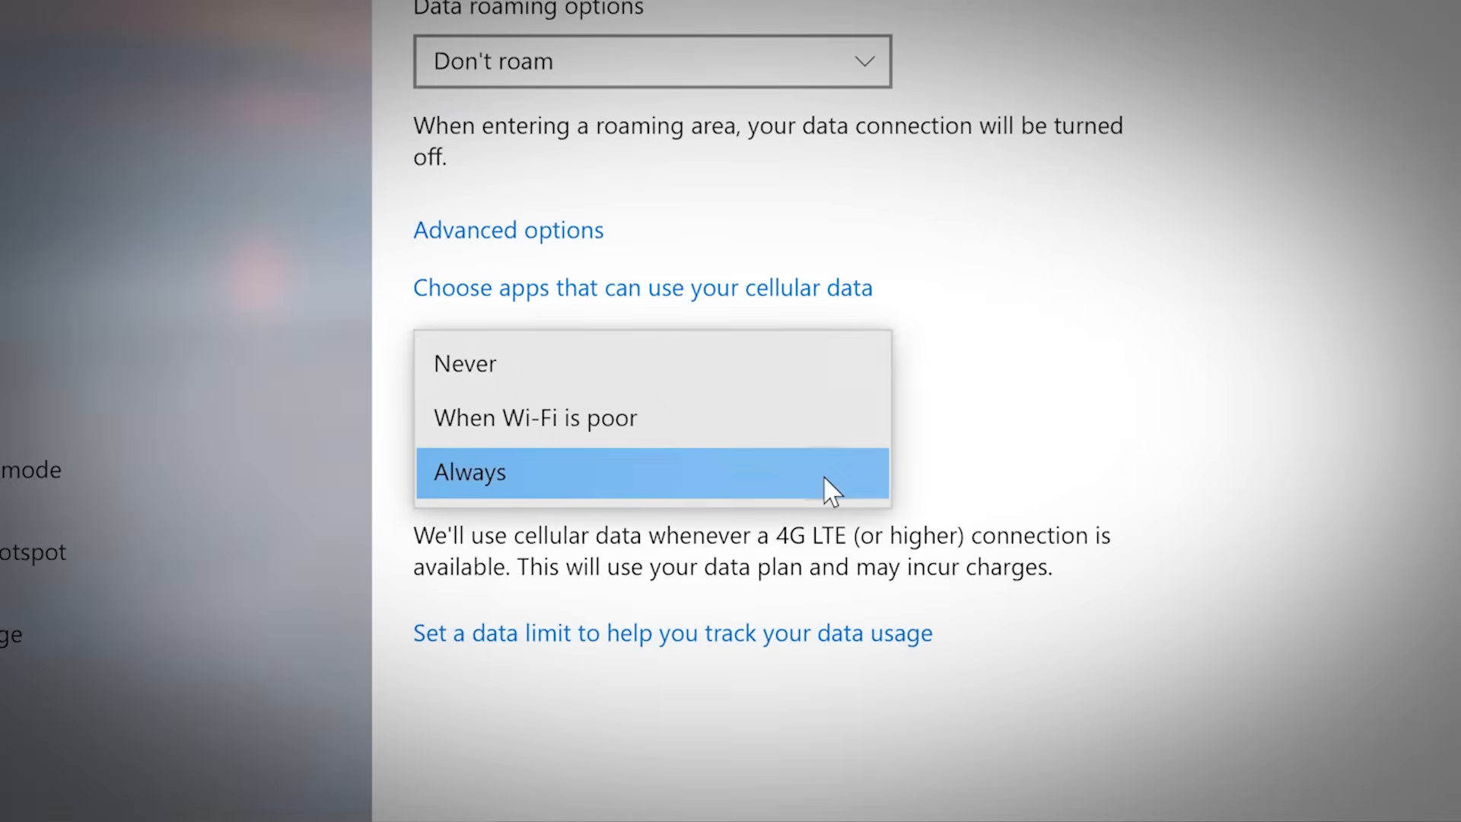
click(827, 432)
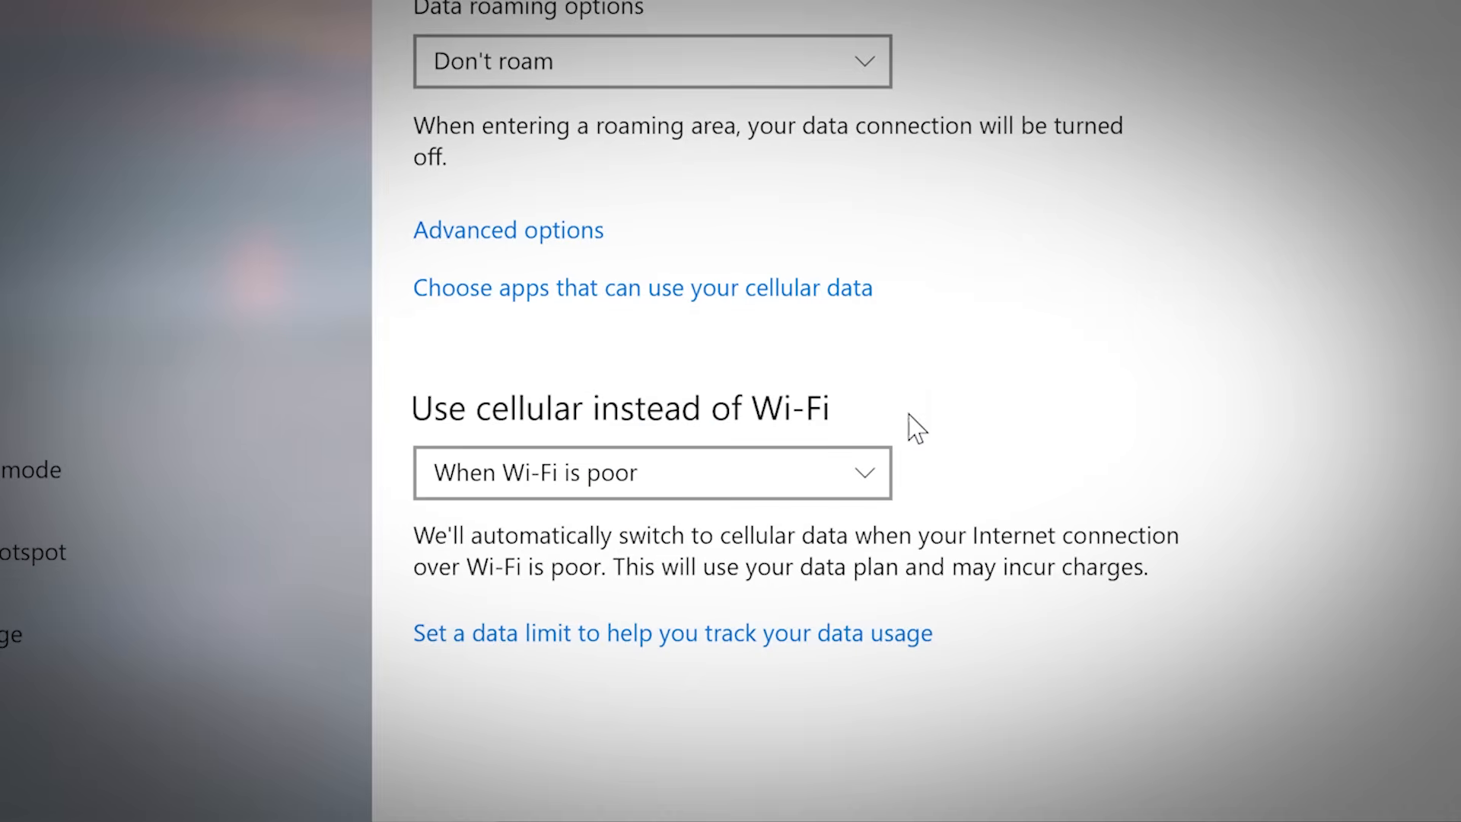
click(838, 635)
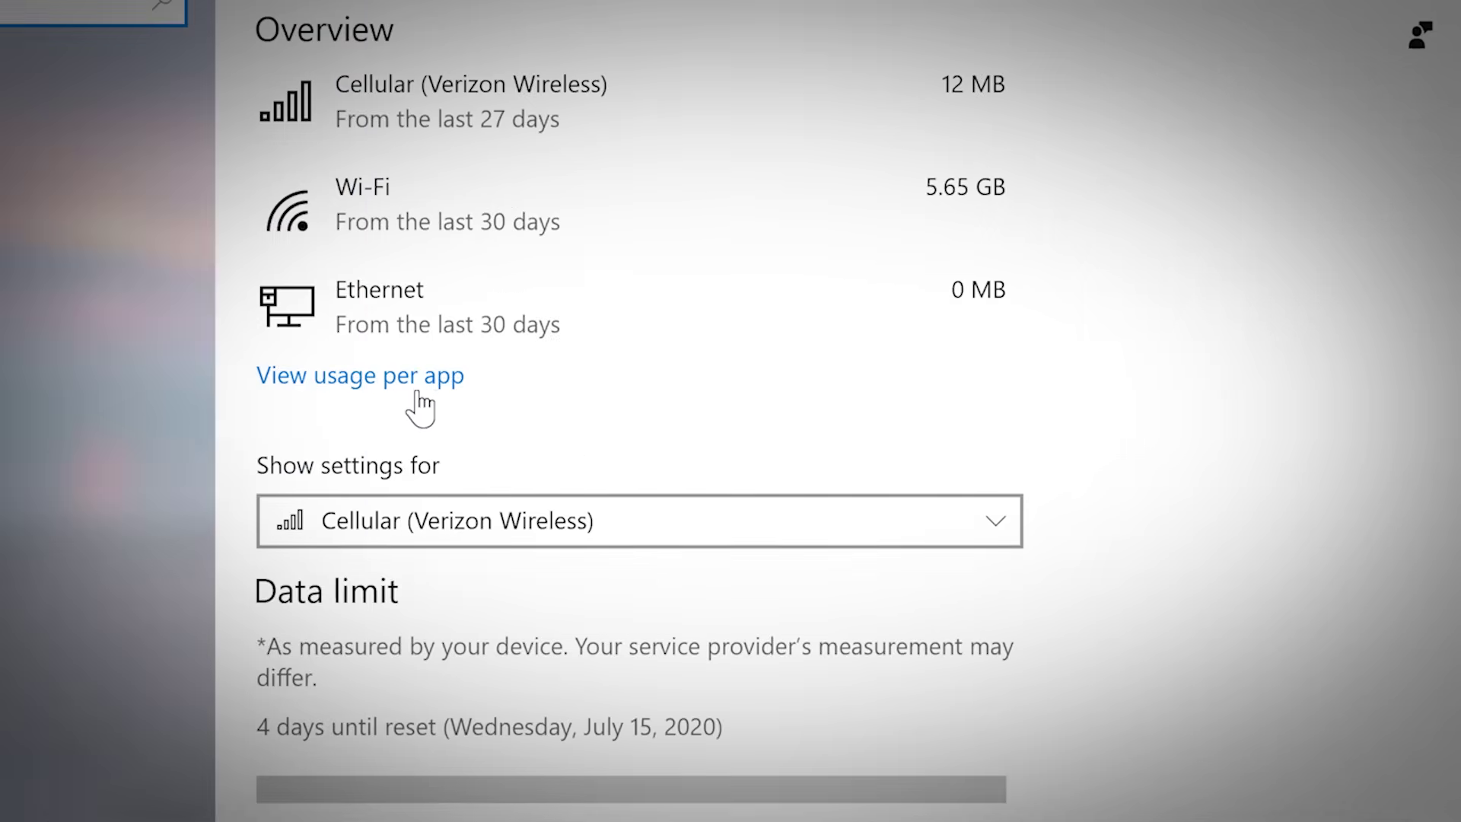
click(421, 389)
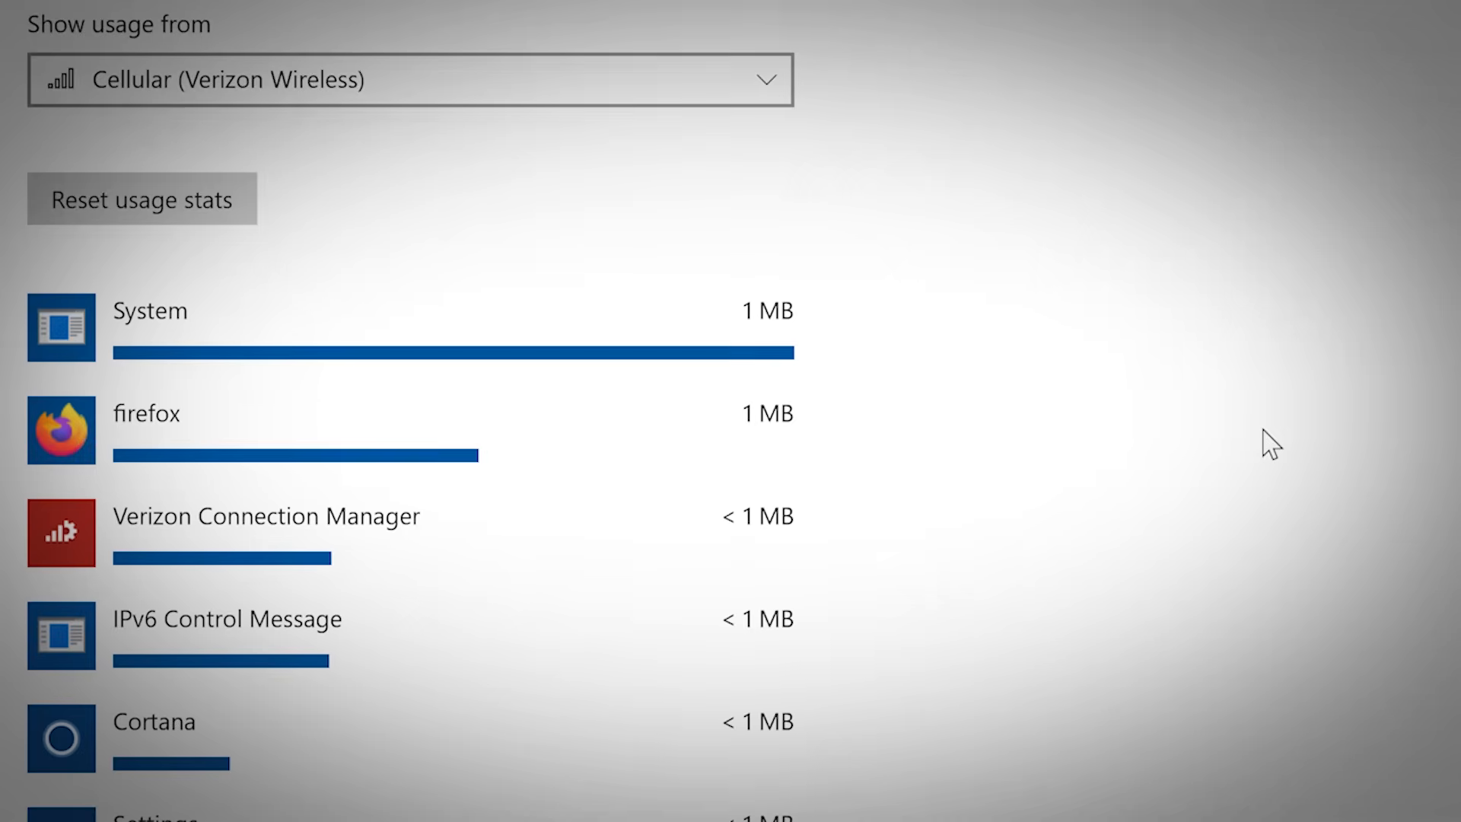